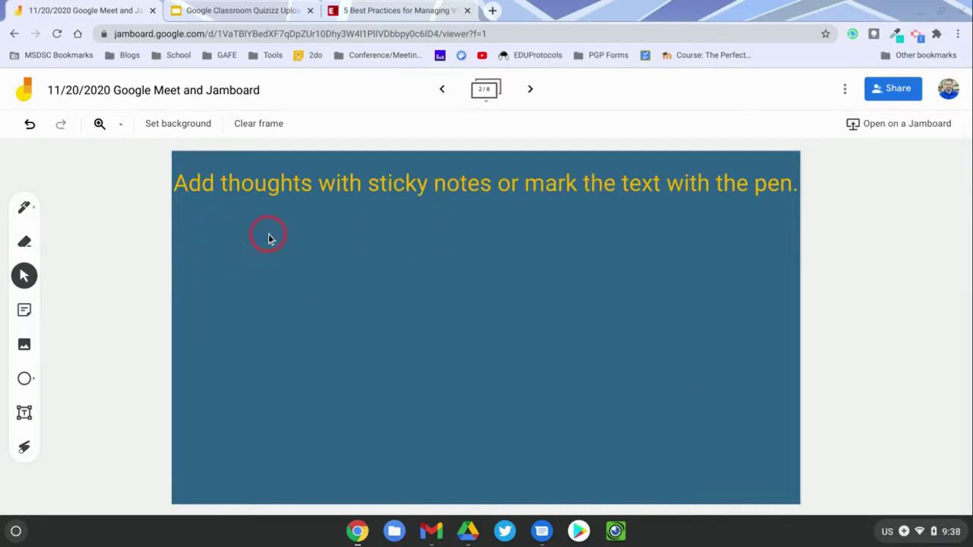
{"action": "left_click", "coordinate": [204, 123]}
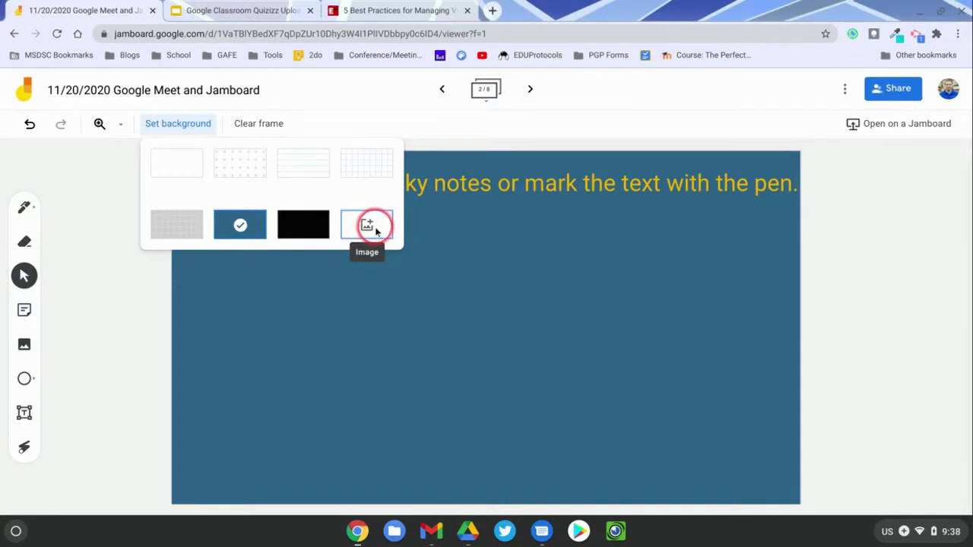
{"action": "left_click", "coordinate": [831, 322]}
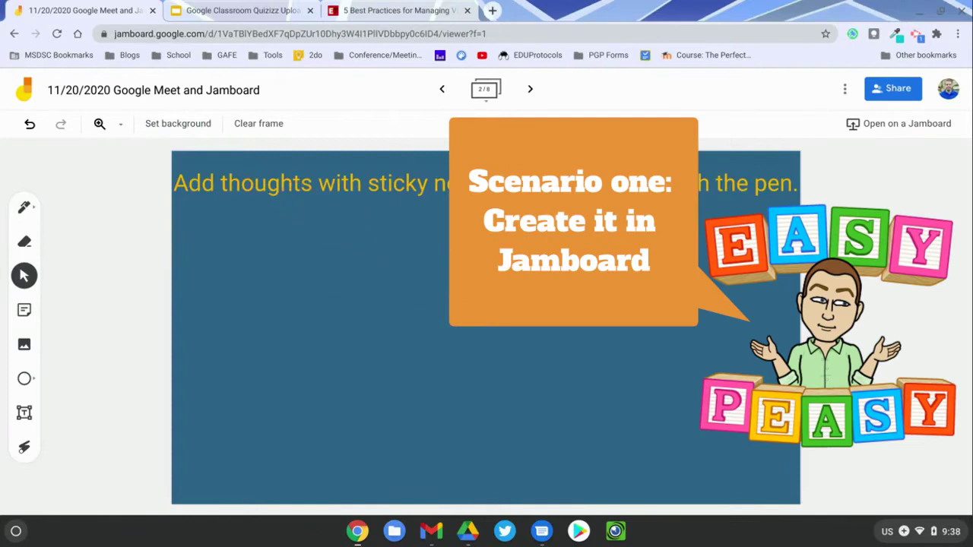
Capture a partial screenshot of the EdTech article's section "1. Set Clear Expectations and Processes for Students" and copy it to the clipboard.
{"action": "left_click", "coordinate": [405, 11]}
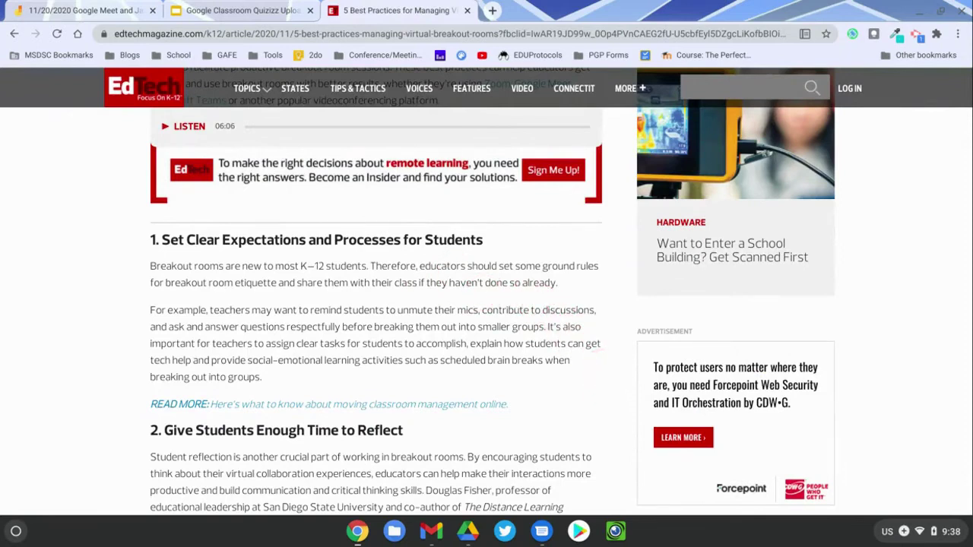
{"action": "key", "text": "ctrl+shift+F5"}
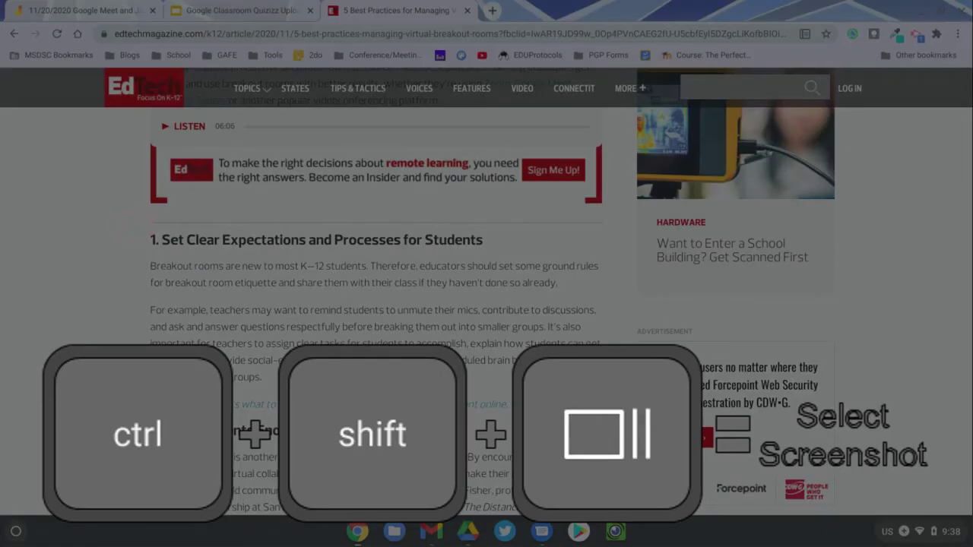
{"action": "left_click_drag", "start_coordinate": [135, 225], "coordinate": [618, 395]}
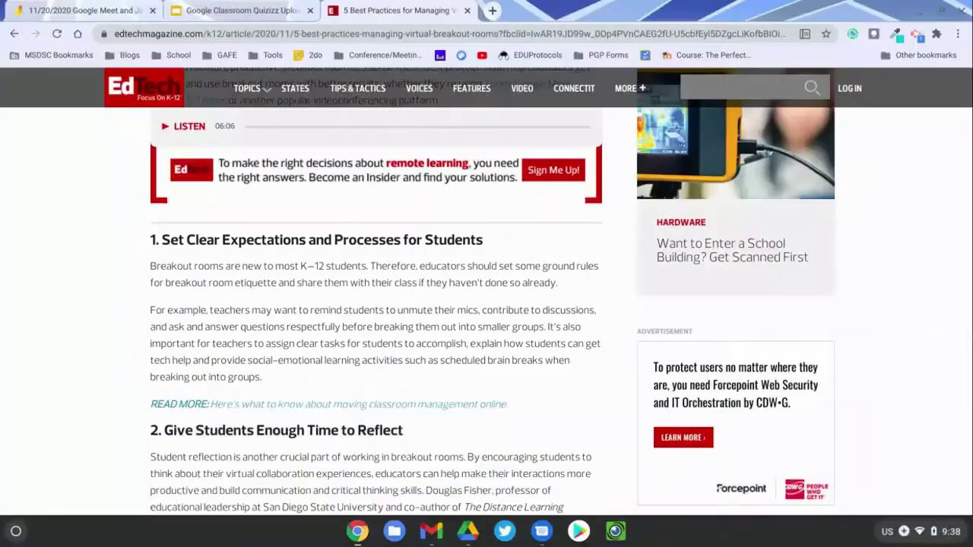
{"action": "left_click", "coordinate": [783, 494]}
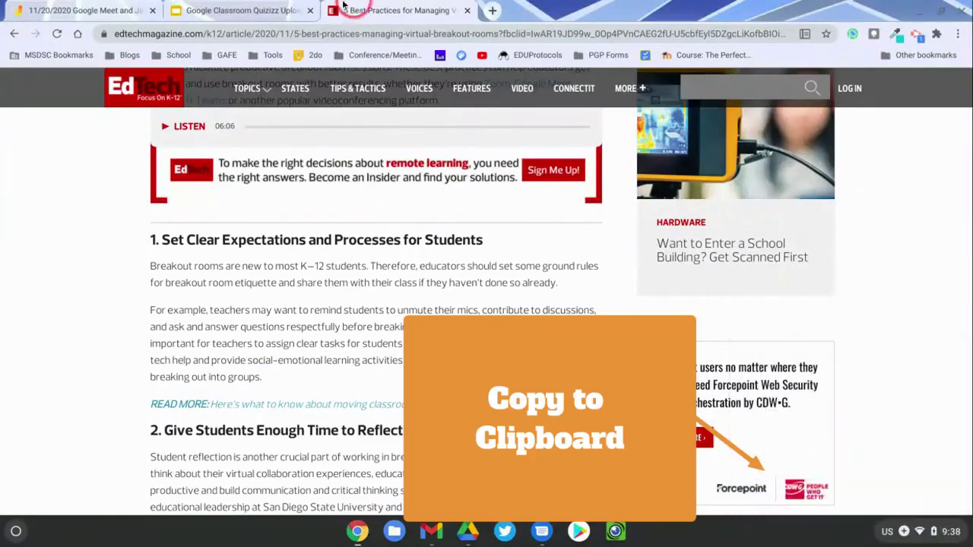
Return to the Jamboard file and paste the copied article screenshot onto frame 2.
{"action": "left_click", "coordinate": [262, 11]}
{"action": "right_click", "coordinate": [228, 253]}
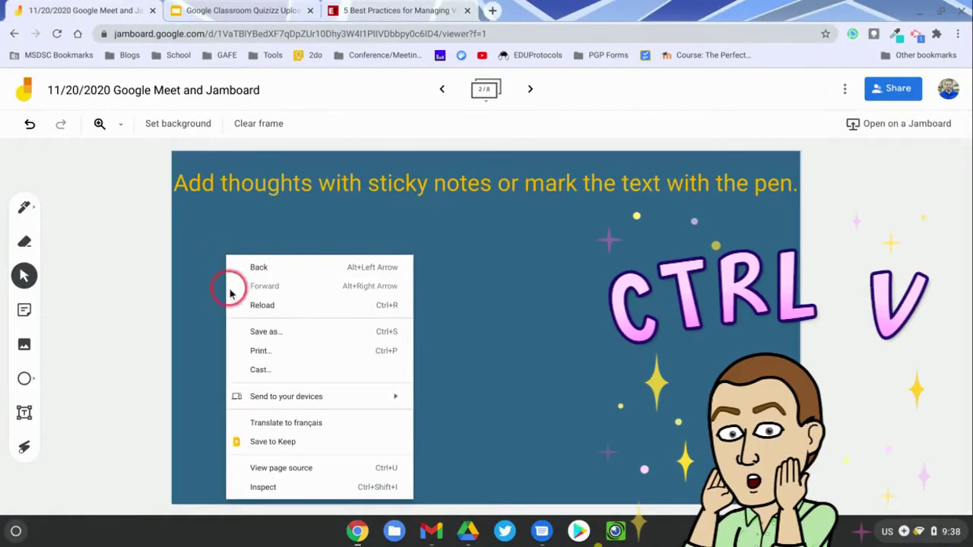
{"action": "left_click", "coordinate": [193, 273]}
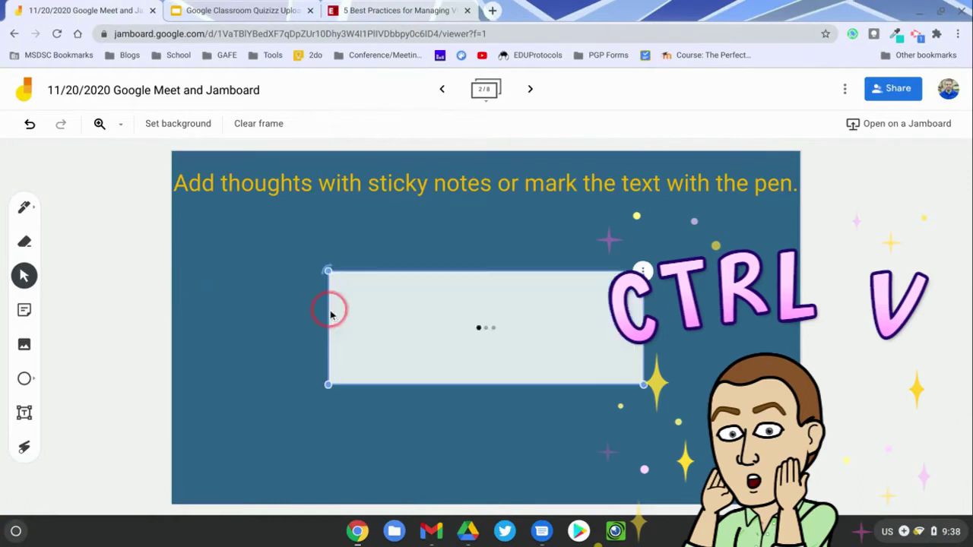
Enlarge the pasted article image to nearly the frame's full width and position it beneath the yellow heading.
{"action": "left_click_drag", "start_coordinate": [326, 386], "coordinate": [206, 427]}
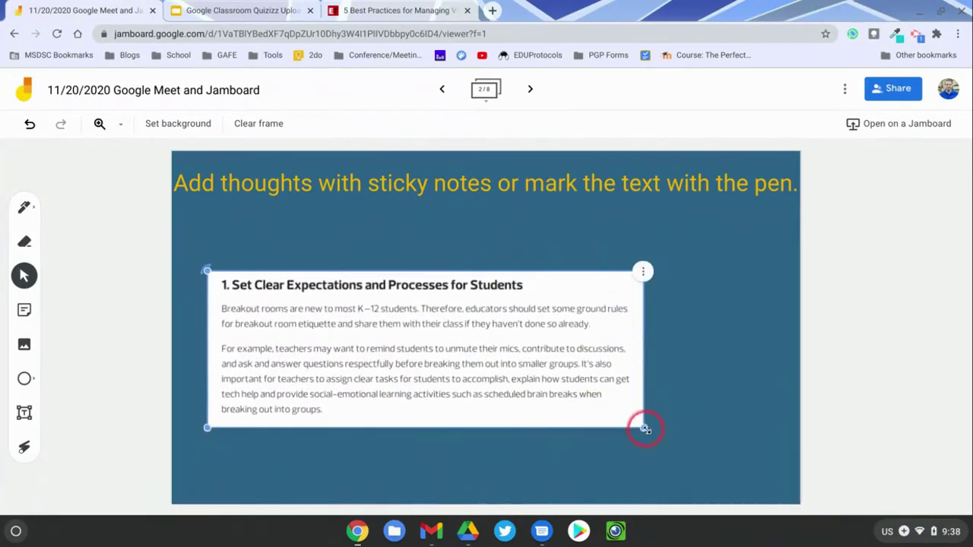
{"action": "left_click_drag", "start_coordinate": [644, 430], "coordinate": [727, 462]}
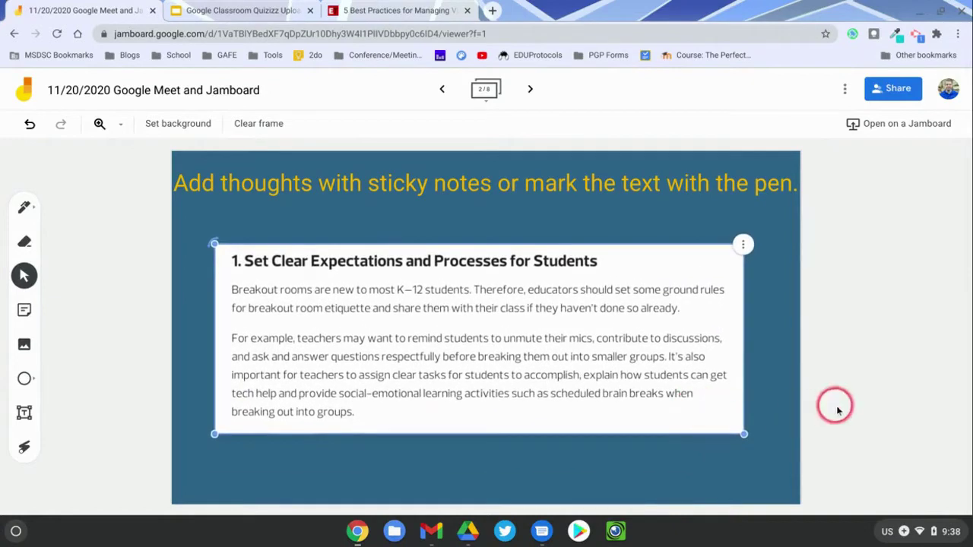
{"action": "left_click_drag", "start_coordinate": [363, 367], "coordinate": [389, 351]}
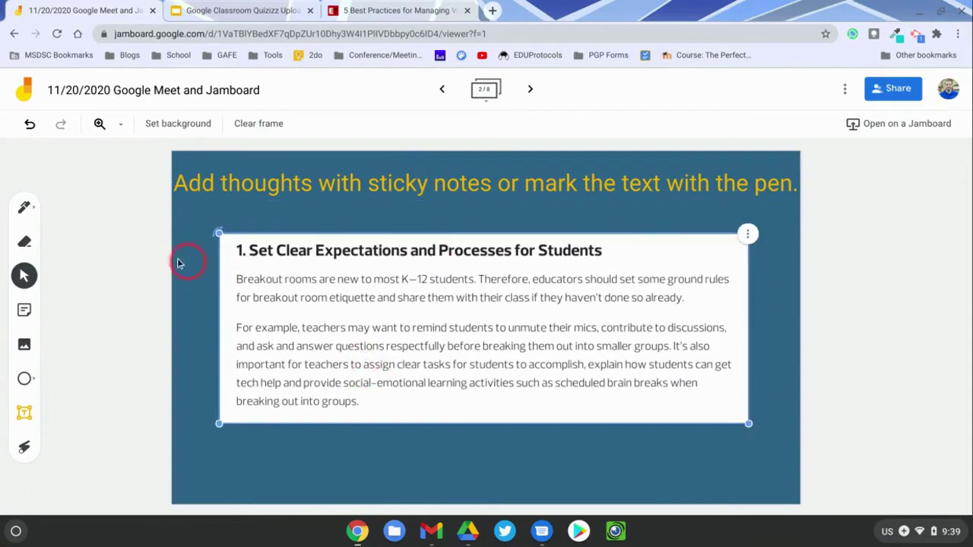
{"action": "left_click", "coordinate": [155, 319]}
{"action": "left_click", "coordinate": [387, 344]}
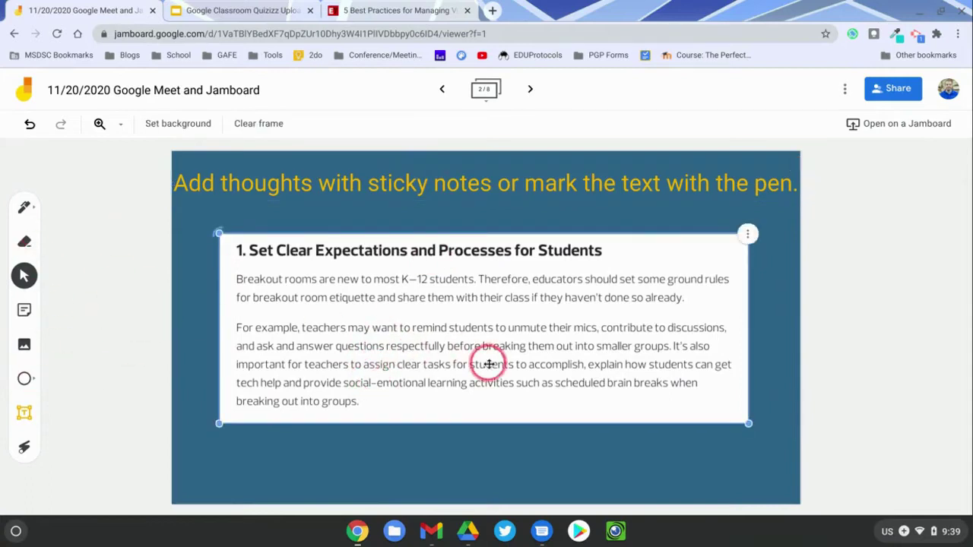
{"action": "left_click_drag", "start_coordinate": [746, 423], "coordinate": [785, 436]}
{"action": "left_click_drag", "start_coordinate": [220, 438], "coordinate": [190, 448]}
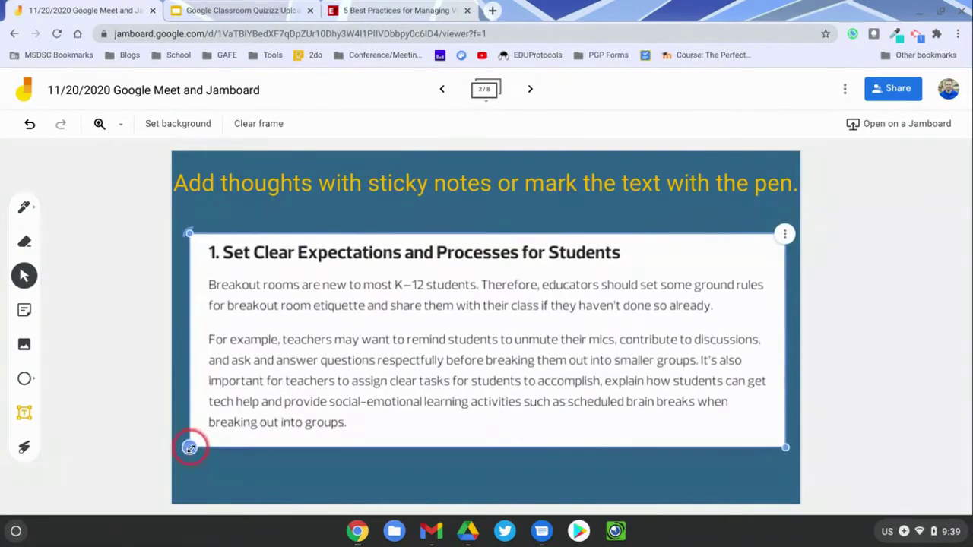
{"action": "left_click", "coordinate": [861, 329]}
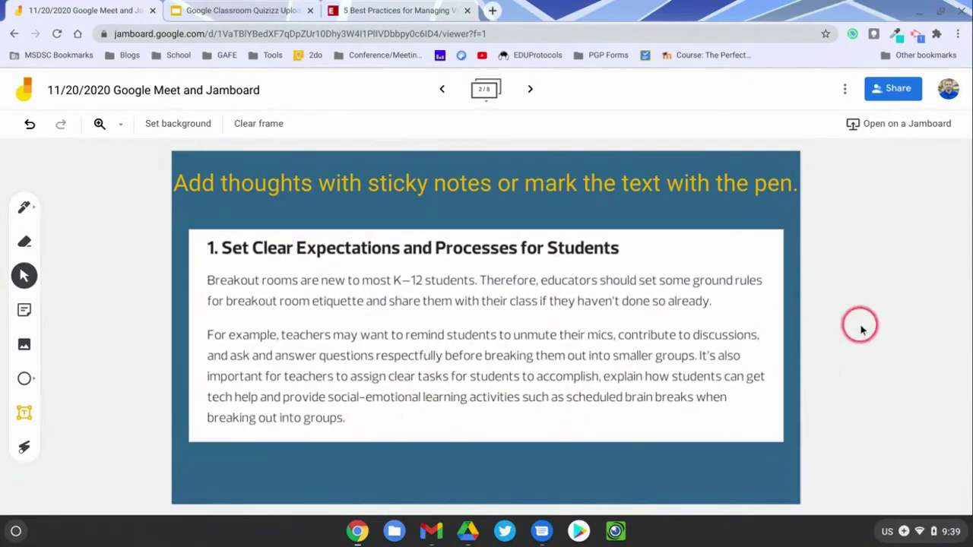
{"action": "left_click", "coordinate": [530, 89]}
{"action": "left_click", "coordinate": [443, 90]}
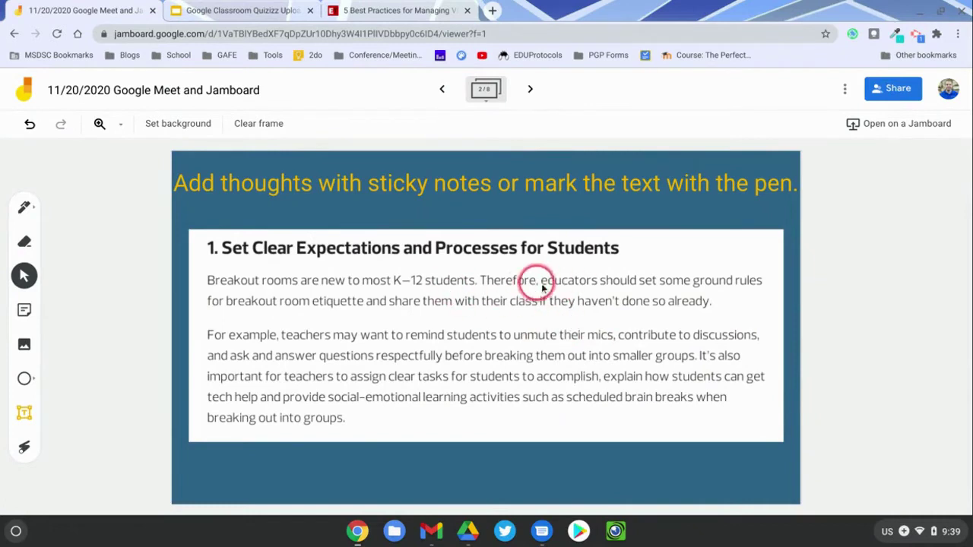
{"action": "left_click", "coordinate": [529, 89]}
{"action": "left_click", "coordinate": [441, 89]}
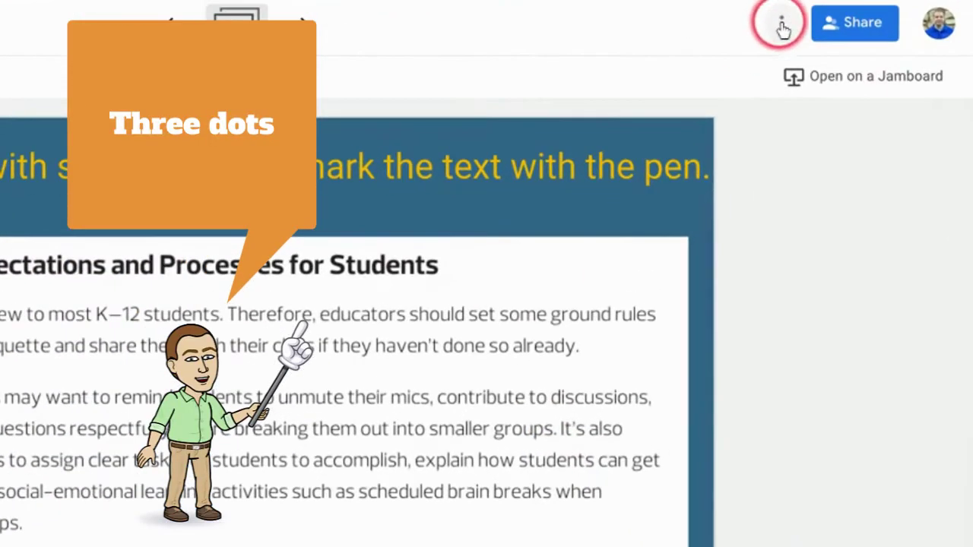
Save frame 2 as an image and dismiss the download notification.
{"action": "left_click", "coordinate": [782, 28]}
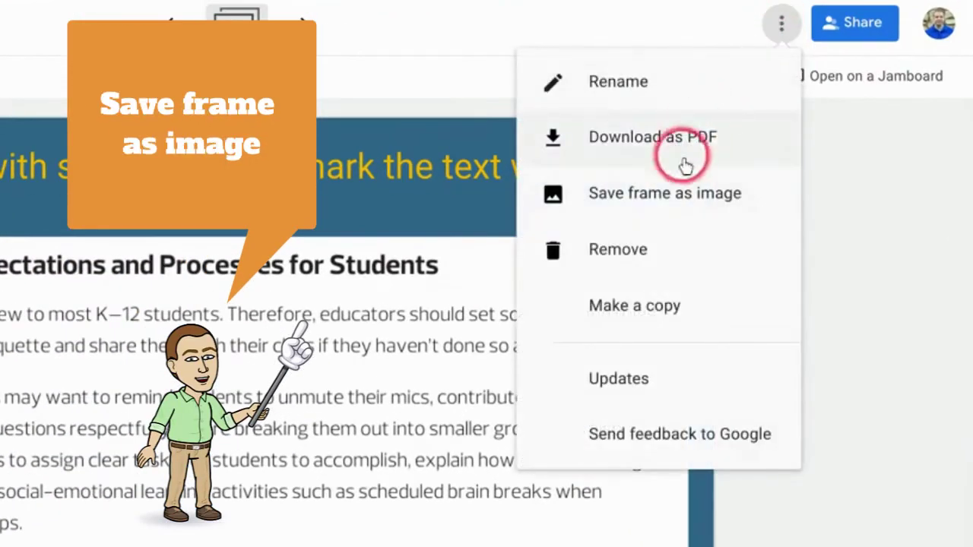
{"action": "left_click", "coordinate": [673, 194]}
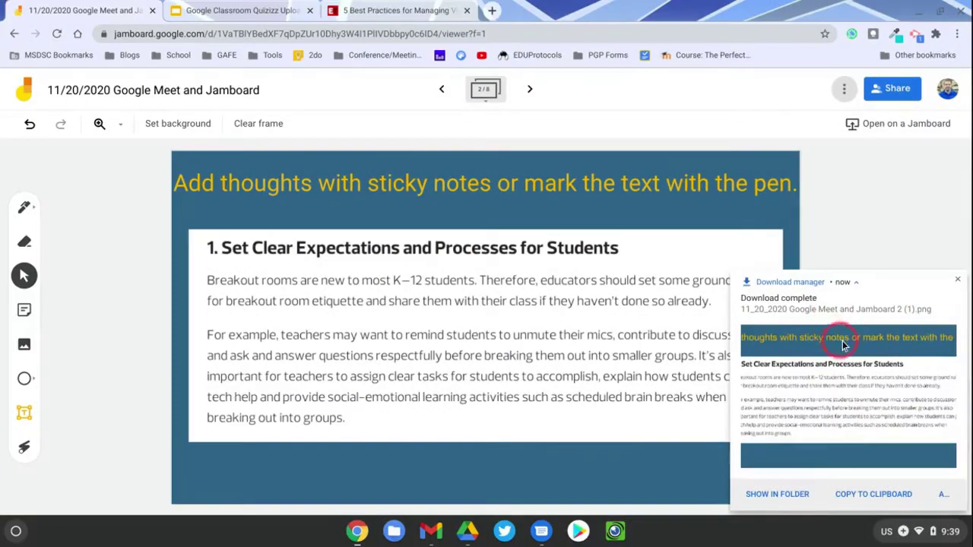
{"action": "left_click", "coordinate": [957, 279]}
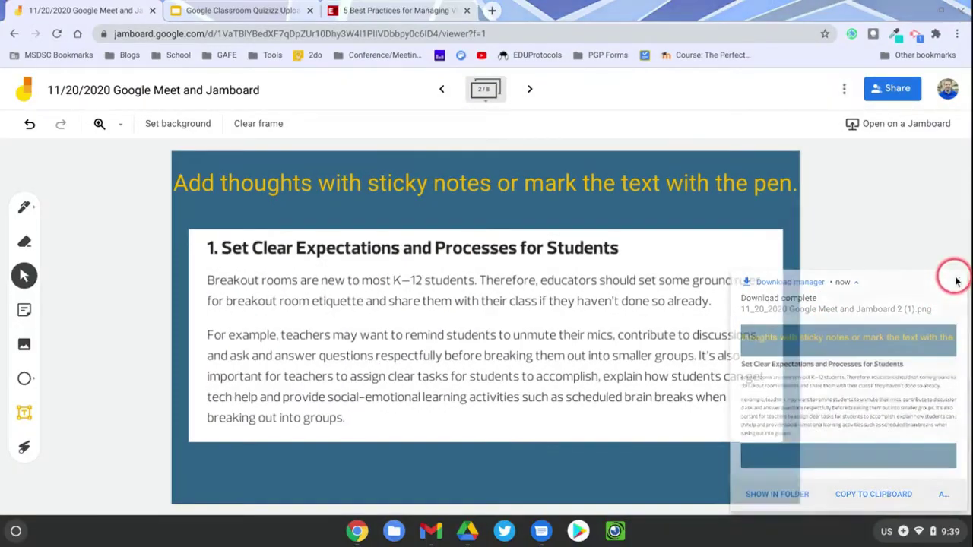
Delete the article image and the yellow heading text box from frame 2.
{"action": "left_click", "coordinate": [576, 268]}
{"action": "key", "text": "Delete"}
{"action": "left_click", "coordinate": [535, 193]}
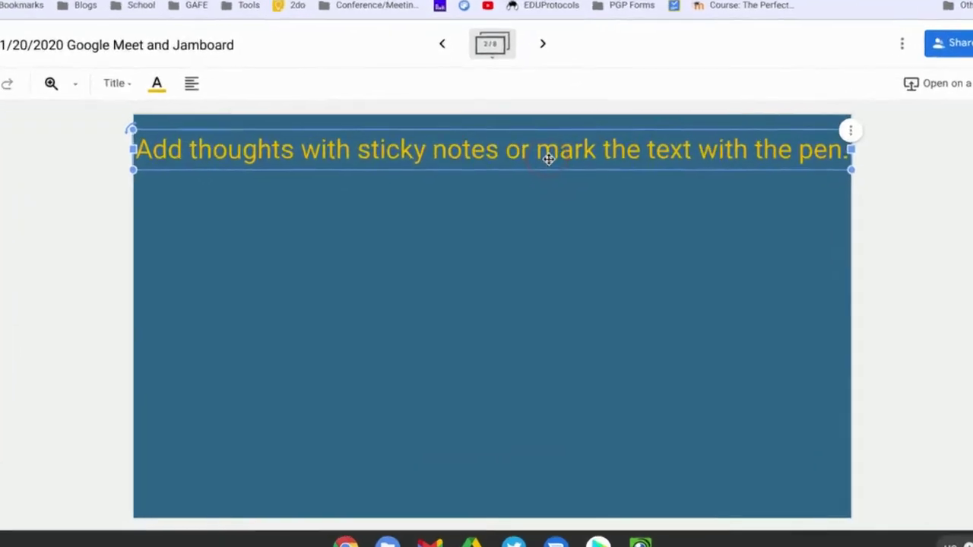
{"action": "key", "text": "Delete"}
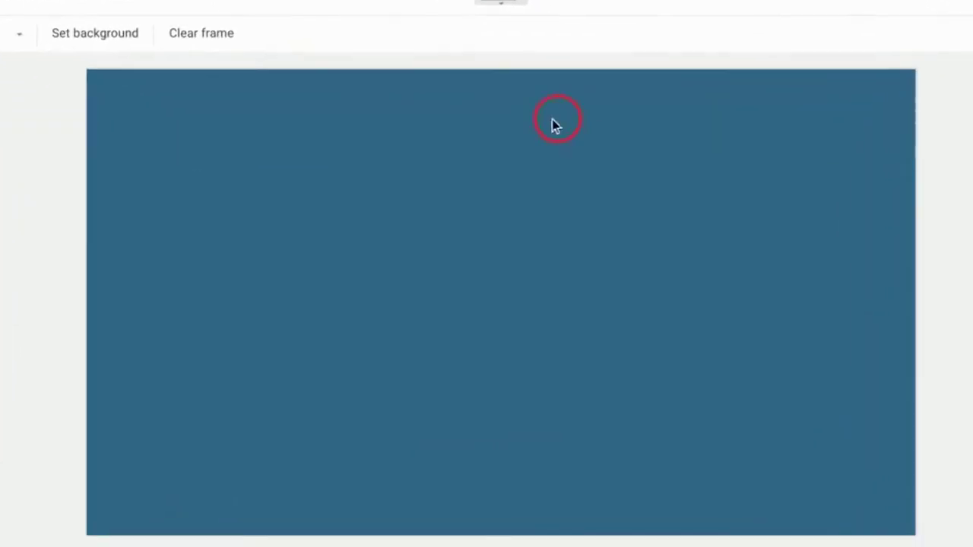
Set frame 2's background to the newest "11_20_2020 Google Meet and Jam..." PNG image from the Downloads folder.
{"action": "left_click", "coordinate": [97, 33]}
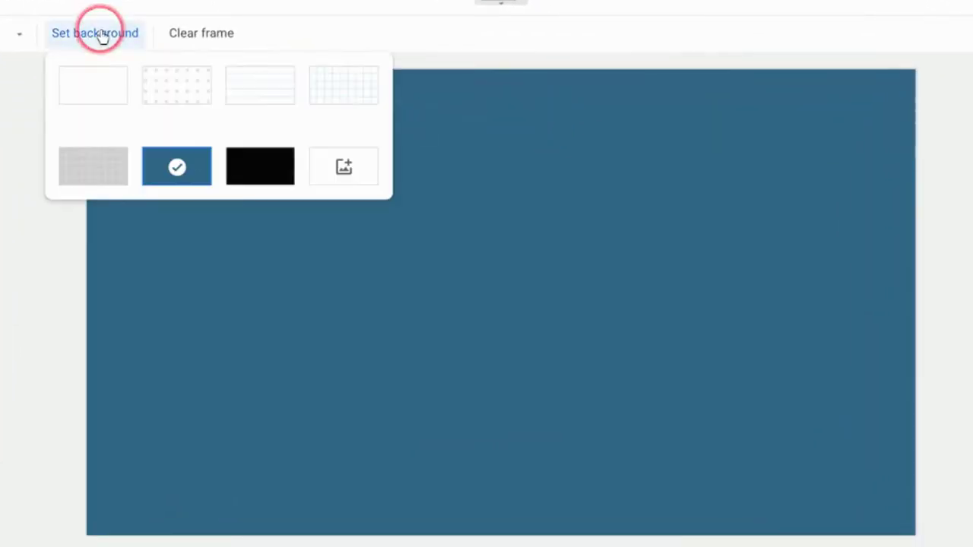
{"action": "left_click", "coordinate": [362, 173]}
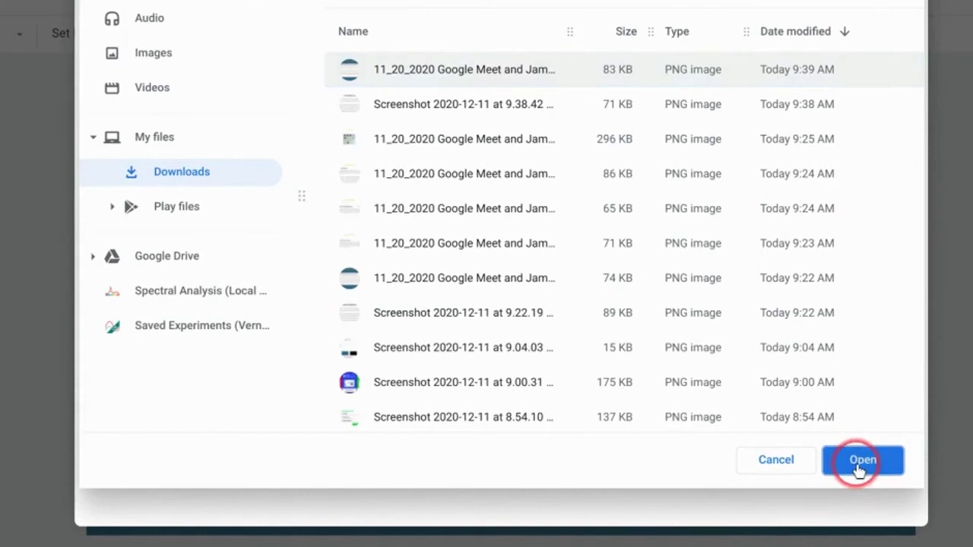
{"action": "left_click", "coordinate": [857, 465]}
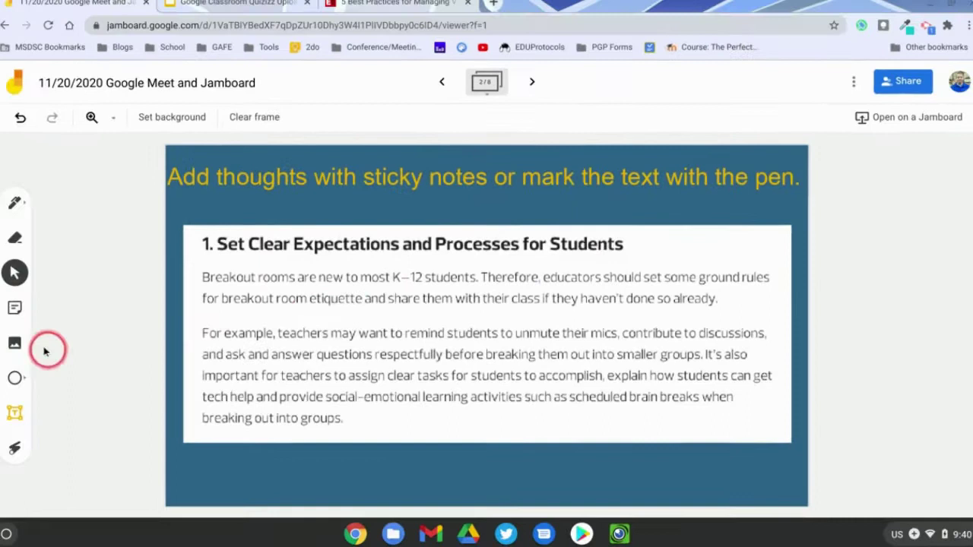
Add a yellow sticky note reading "notes" and place it just after the article's section heading.
{"action": "left_click", "coordinate": [25, 310]}
{"action": "type", "text": "notes"}
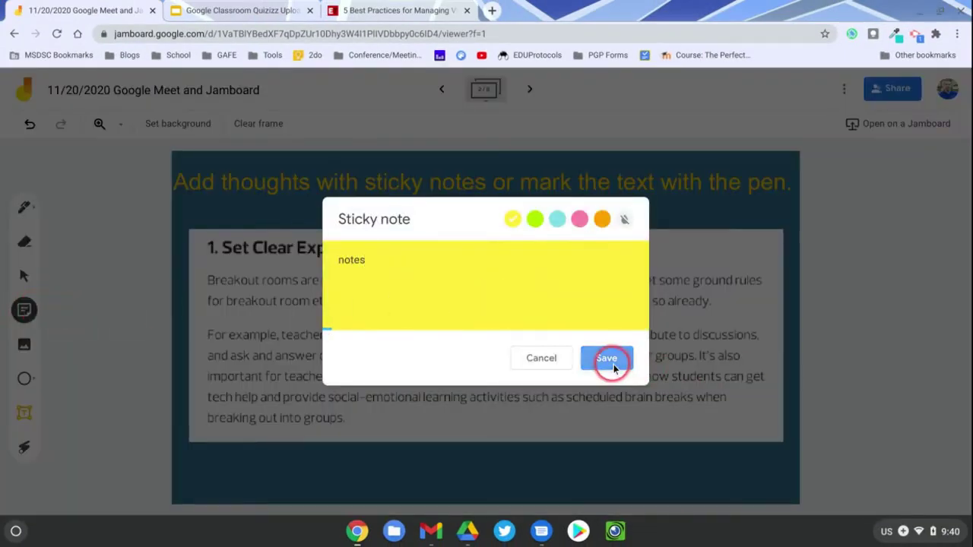
{"action": "left_click", "coordinate": [605, 358]}
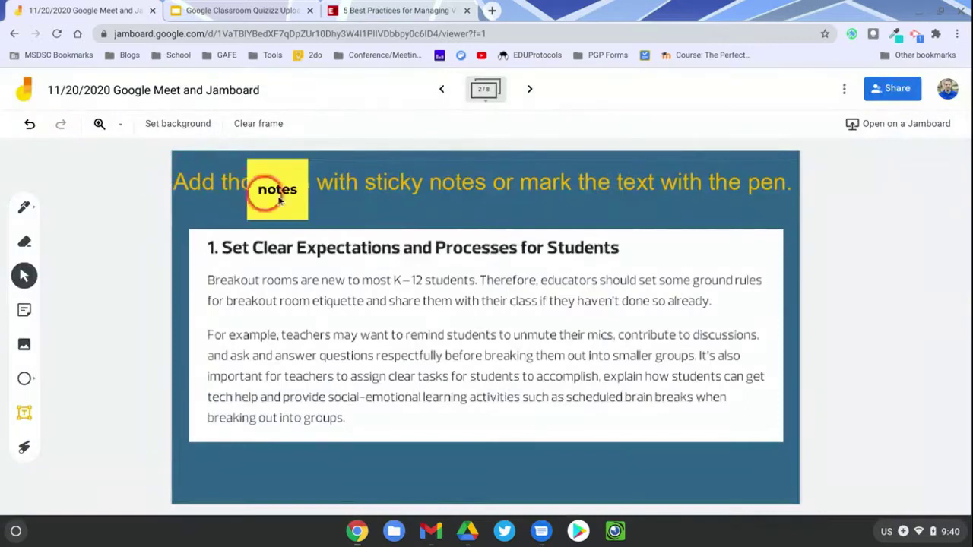
{"action": "left_click_drag", "start_coordinate": [278, 190], "coordinate": [680, 249]}
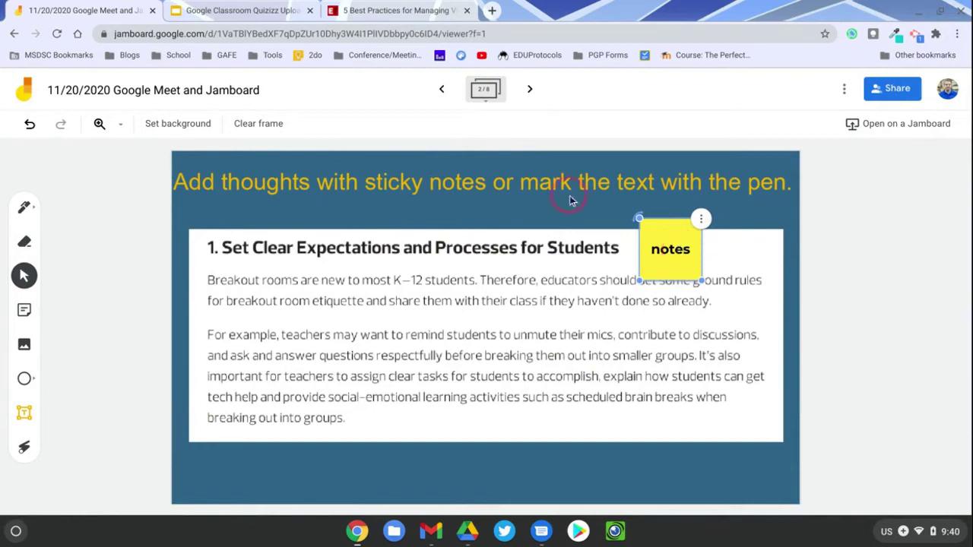
{"action": "left_click", "coordinate": [608, 292]}
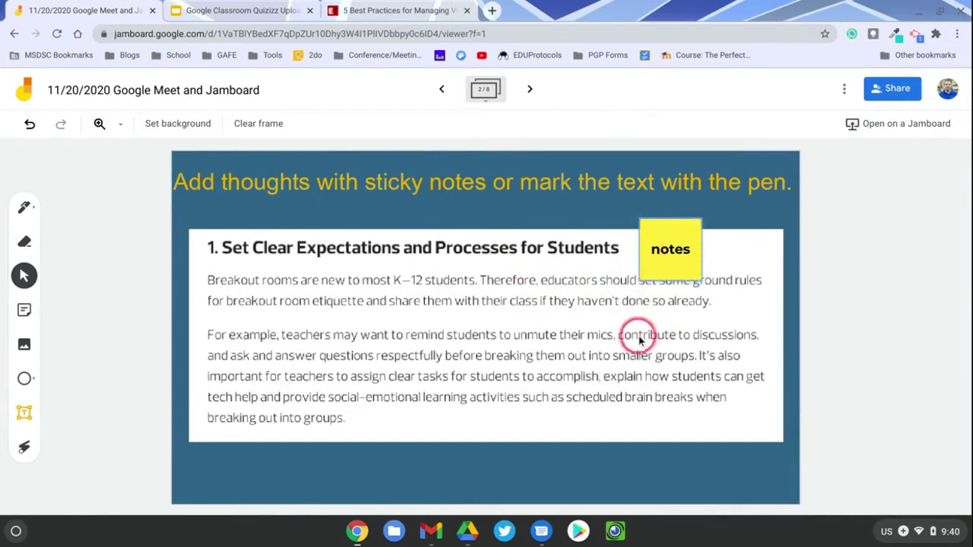
Draw a thin black pen line across the article's first paragraph.
{"action": "left_click", "coordinate": [25, 207]}
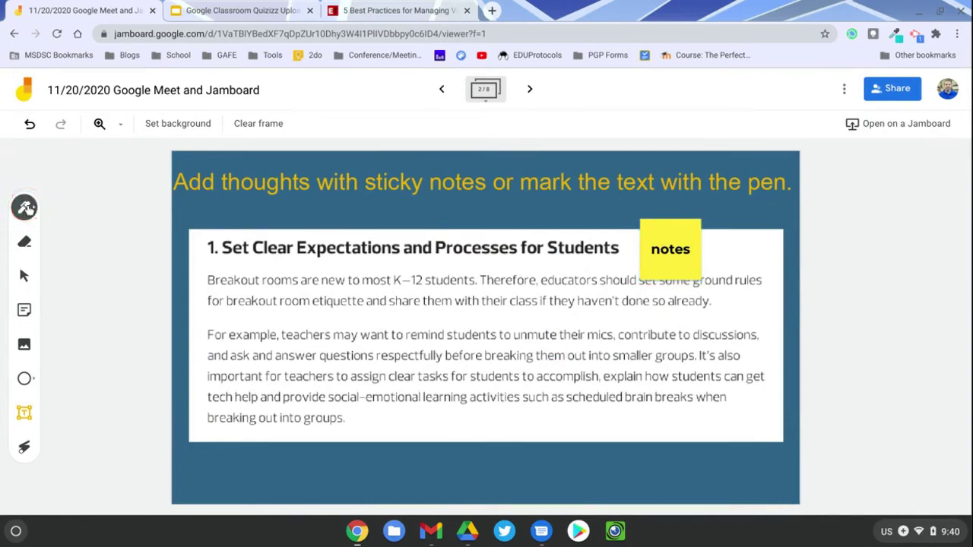
{"action": "left_click_drag", "start_coordinate": [231, 269], "coordinate": [502, 308]}
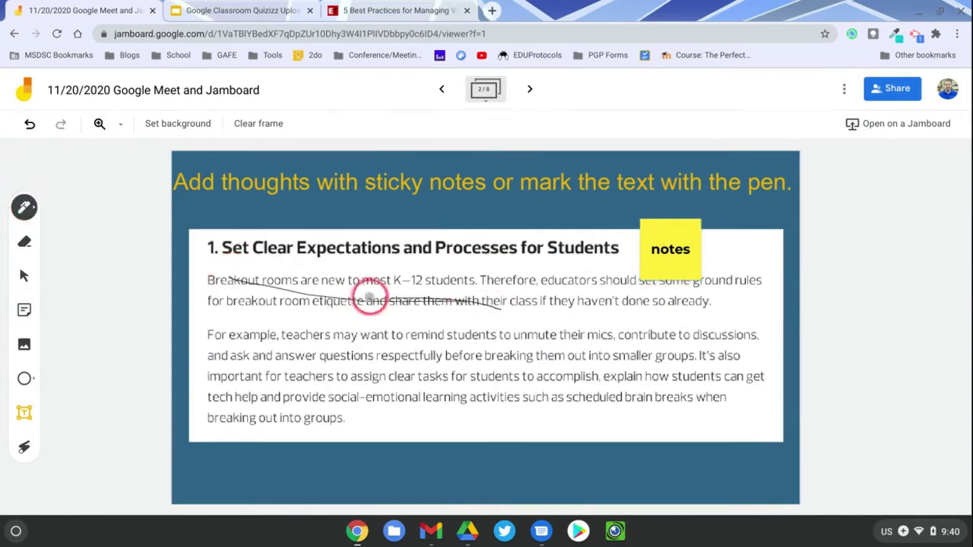
{"action": "left_click", "coordinate": [30, 209]}
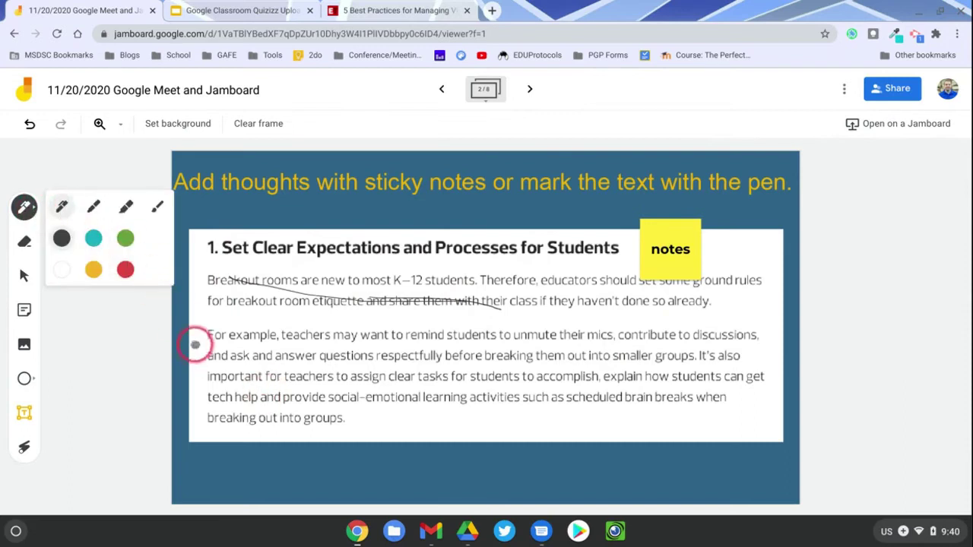
{"action": "left_click", "coordinate": [315, 300]}
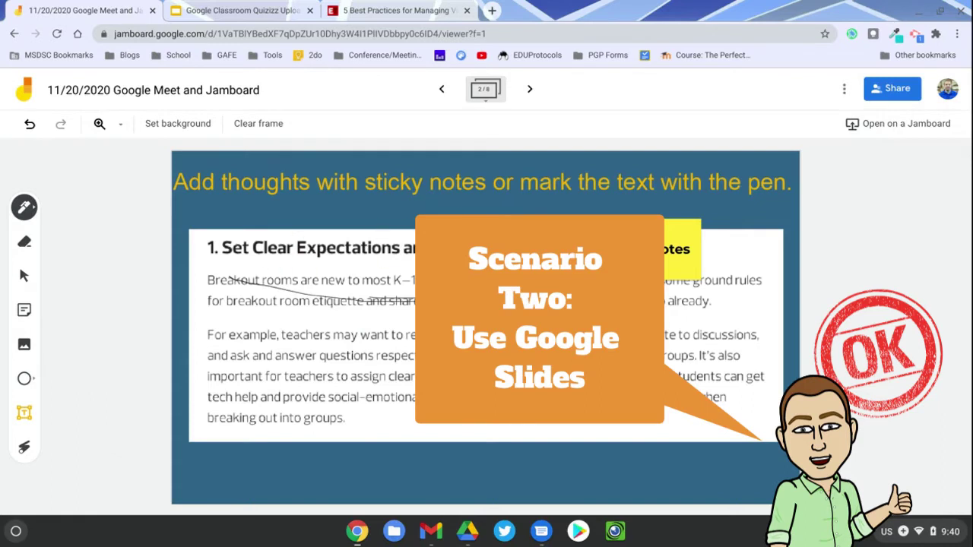
Advance past the last frame to add two blank frames, ending on frame 10.
{"action": "left_click", "coordinate": [421, 101]}
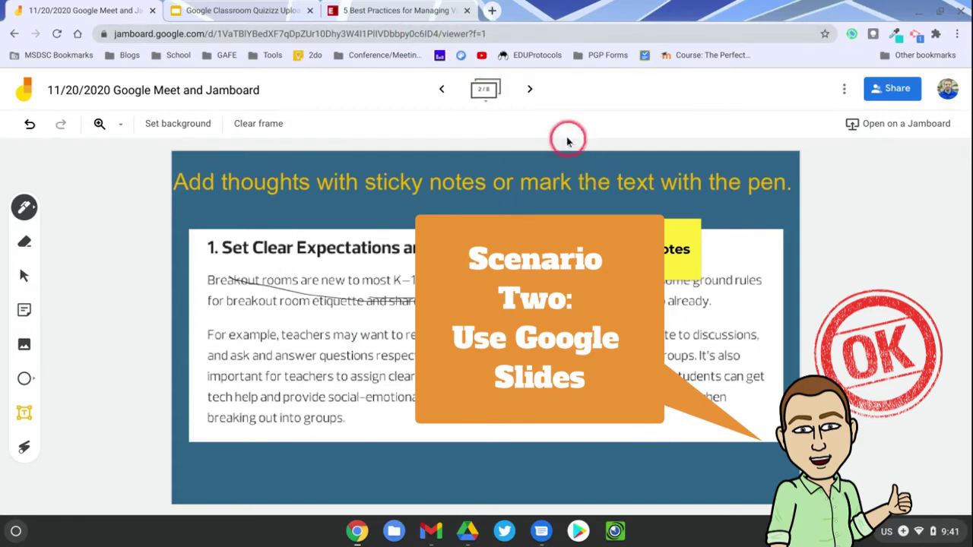
{"action": "left_click", "coordinate": [529, 90]}
{"action": "left_click", "coordinate": [530, 89]}
{"action": "left_click", "coordinate": [529, 90]}
{"action": "left_click", "coordinate": [530, 90]}
{"action": "left_click", "coordinate": [530, 90]}
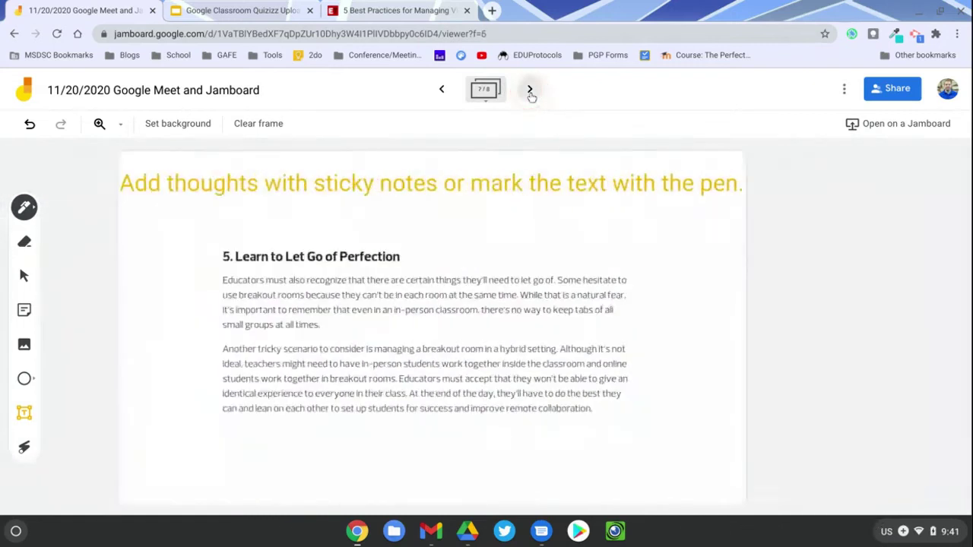
{"action": "left_click", "coordinate": [530, 90]}
{"action": "left_click", "coordinate": [529, 90]}
{"action": "left_click", "coordinate": [529, 90]}
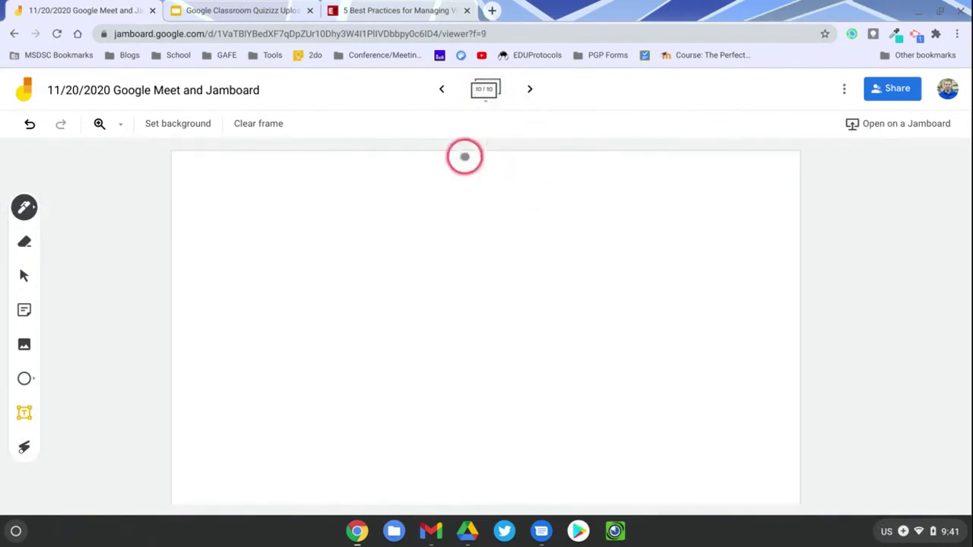
Return to frame 9, switch to the "Google Classroom Quizizz Upload" presentation in Google Slides, and download its slide as a PNG image.
{"action": "left_click", "coordinate": [442, 90]}
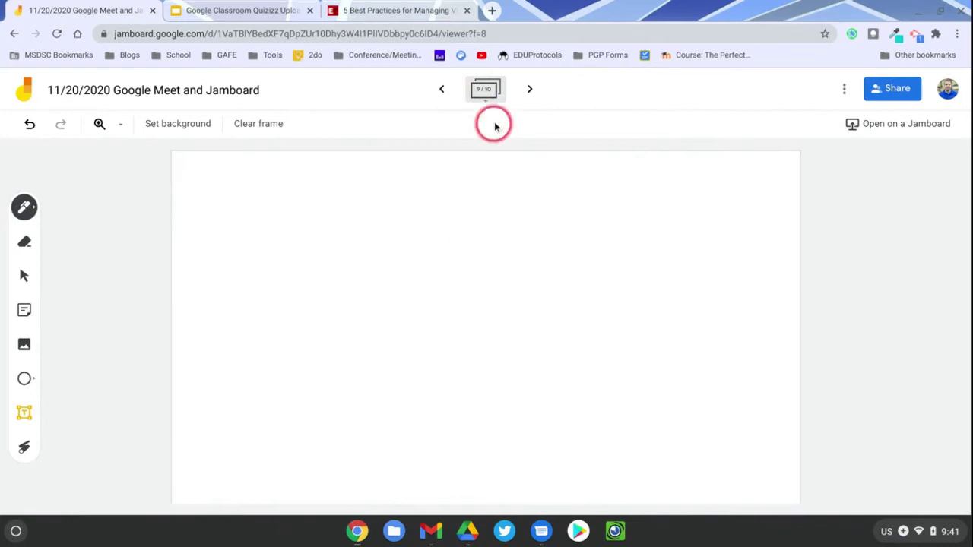
{"action": "left_click", "coordinate": [486, 97]}
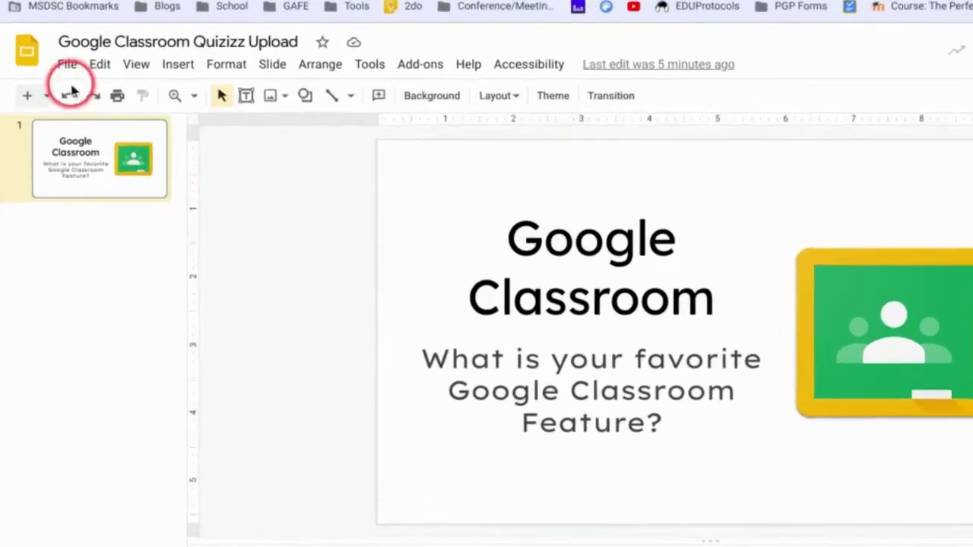
{"action": "left_click", "coordinate": [68, 67]}
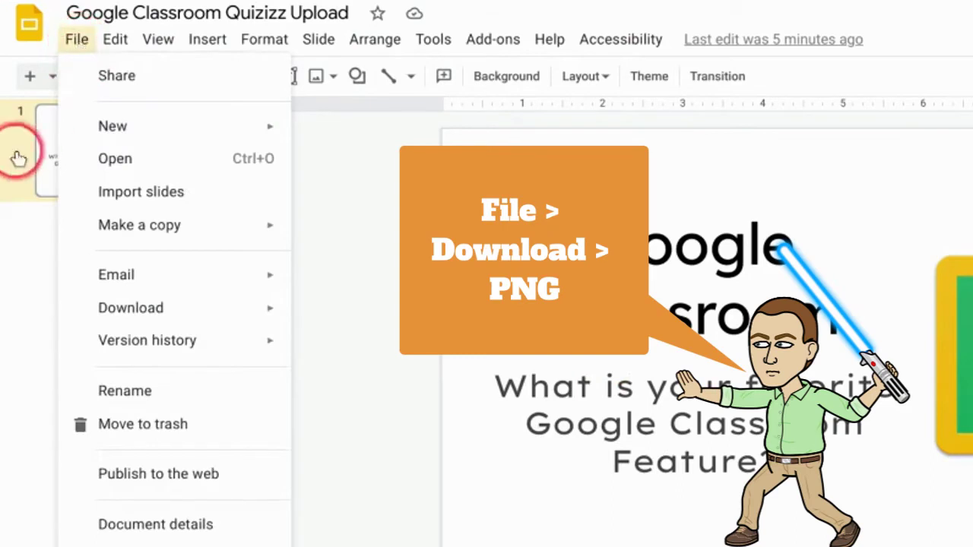
{"action": "left_click", "coordinate": [48, 152]}
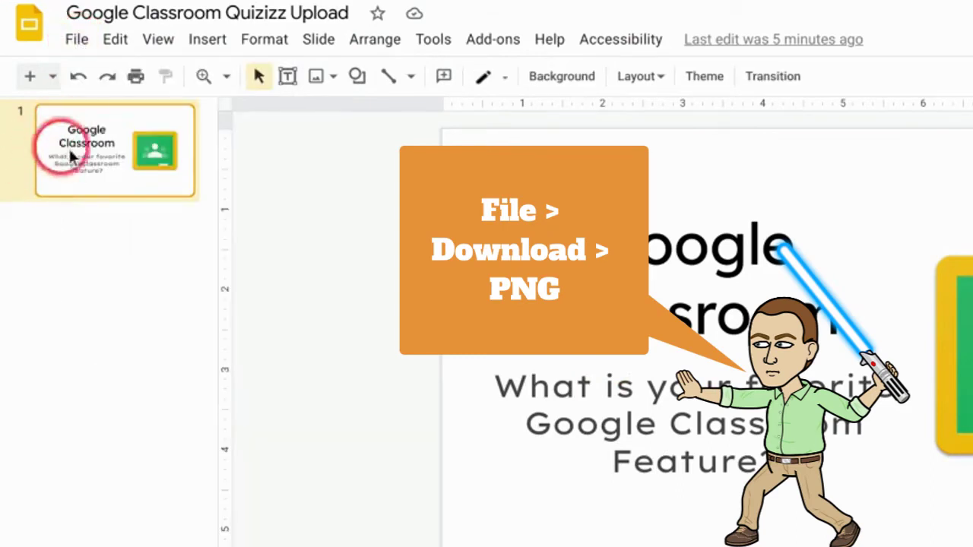
{"action": "left_click", "coordinate": [79, 44]}
{"action": "mouse_move", "coordinate": [176, 318]}
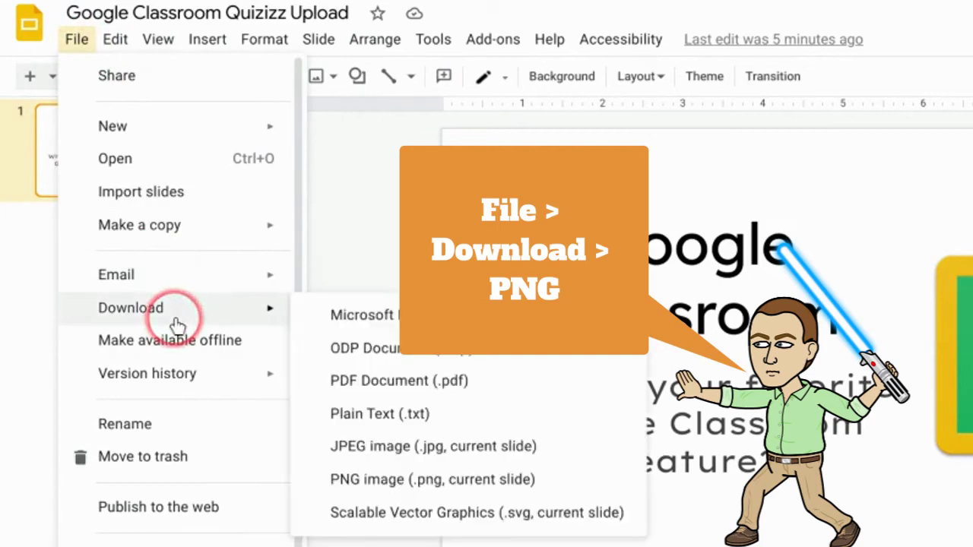
{"action": "left_click", "coordinate": [407, 487]}
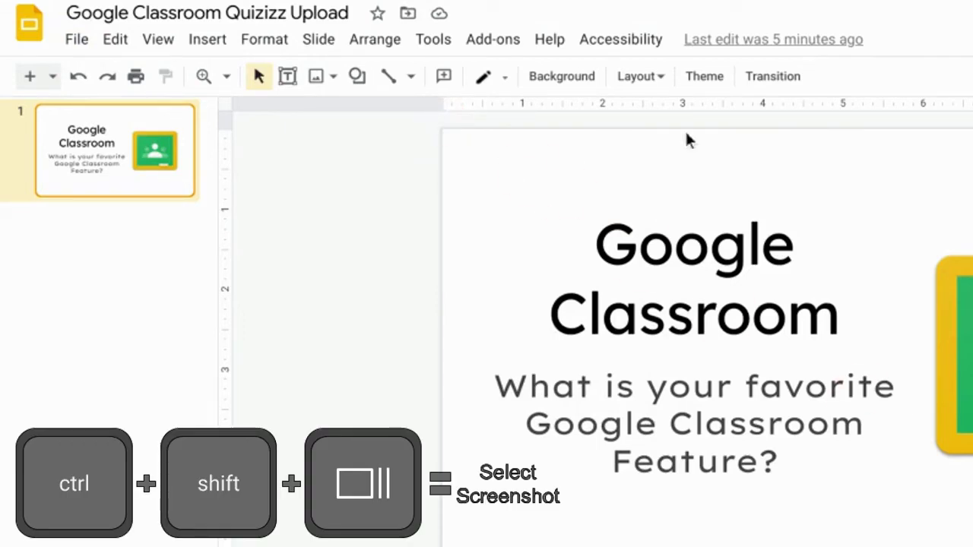
{"action": "left_click", "coordinate": [652, 398]}
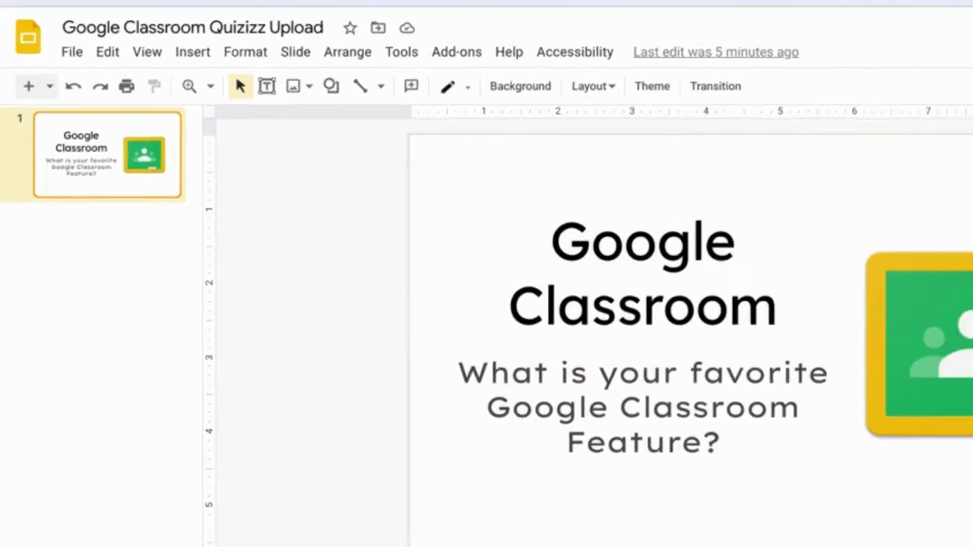
Switch back to Jamboard and set frame 9's background to the "Google Classroom Quizizz Upload" PNG image from the Downloads folder.
{"action": "left_click", "coordinate": [99, 3]}
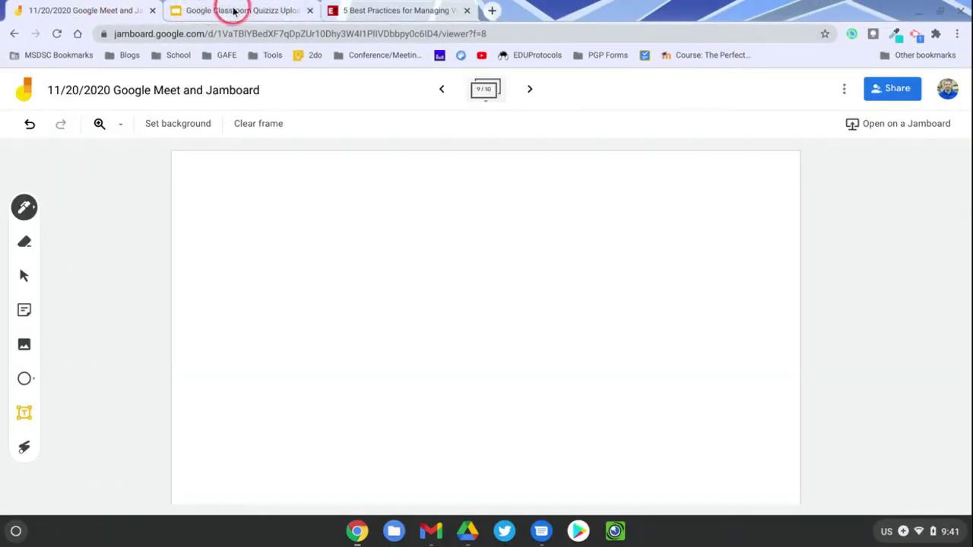
{"action": "left_click", "coordinate": [181, 128]}
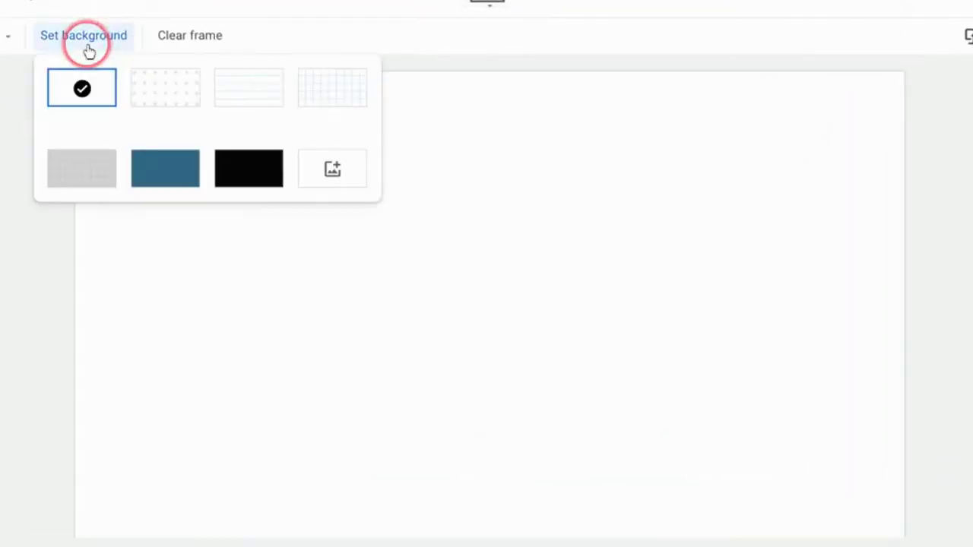
{"action": "left_click", "coordinate": [327, 172]}
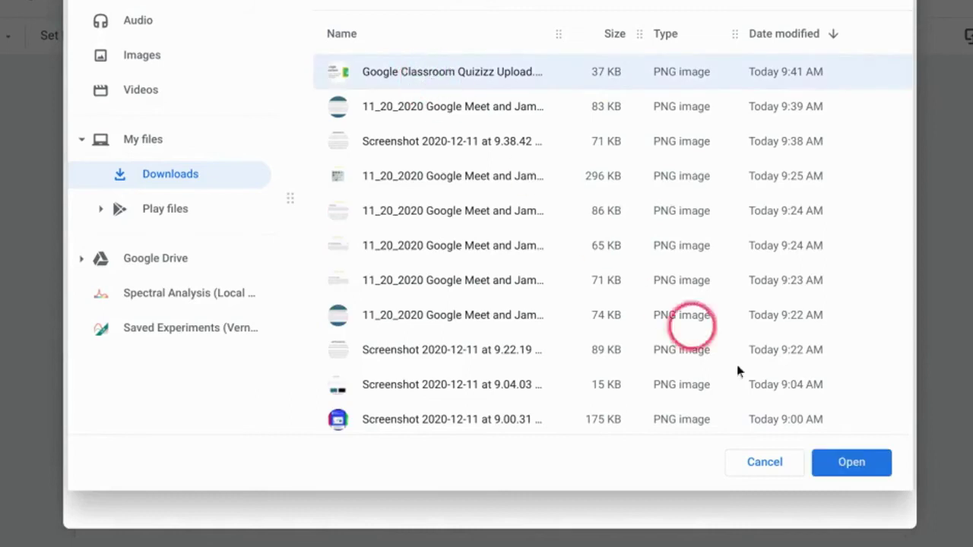
{"action": "left_click", "coordinate": [833, 465]}
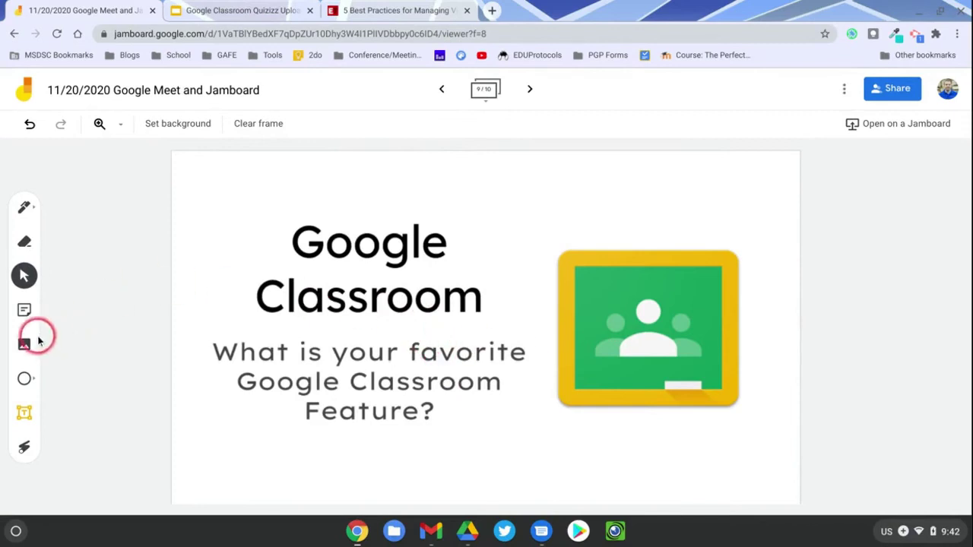
Scribble a thin black pen line across the word "Google" and add a yellow sticky note reading "notes" above the title.
{"action": "left_click", "coordinate": [23, 210]}
{"action": "mouse_move", "coordinate": [372, 229]}
{"action": "left_mouse_down"}
{"action": "mouse_move", "coordinate": [499, 230]}
{"action": "mouse_move", "coordinate": [494, 278]}
{"action": "left_mouse_up"}
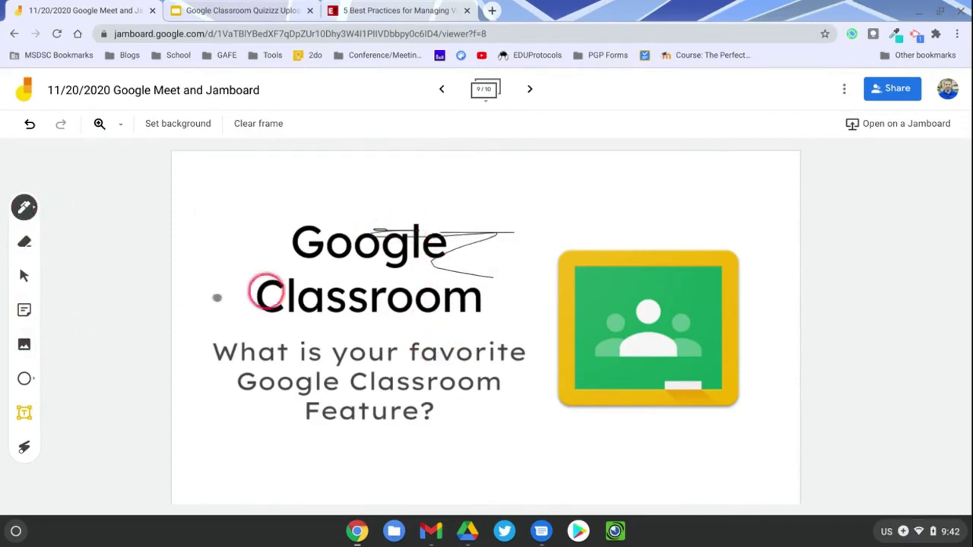
{"action": "left_click", "coordinate": [25, 309]}
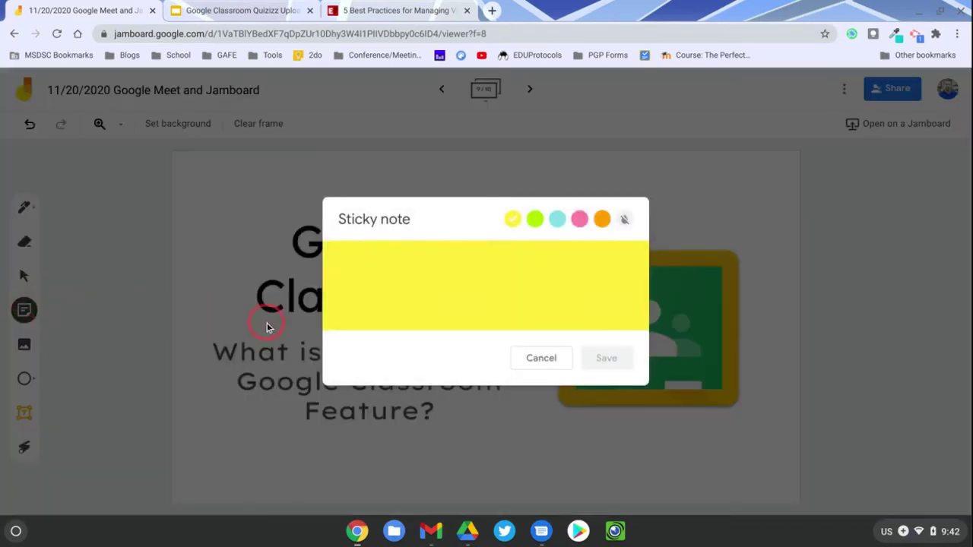
{"action": "type", "text": "notes"}
{"action": "left_click", "coordinate": [607, 358]}
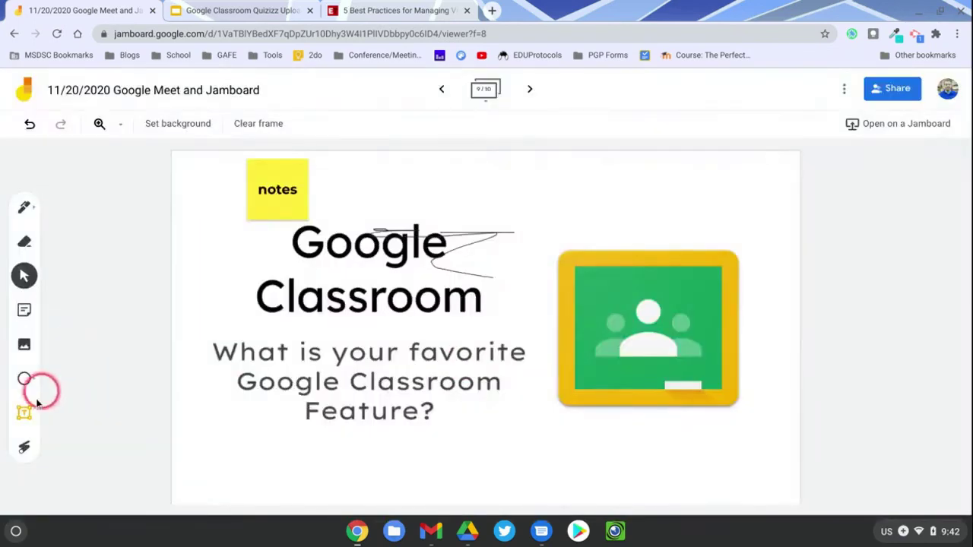
Insert a dog picture found through a Google image search for "dog" and place it over the Classroom icon.
{"action": "left_click", "coordinate": [34, 355]}
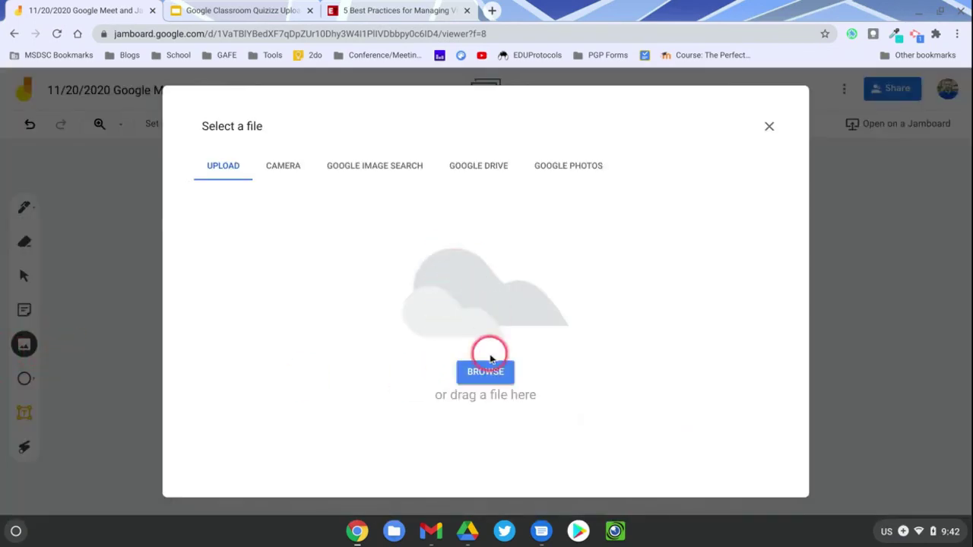
{"action": "left_click", "coordinate": [359, 171]}
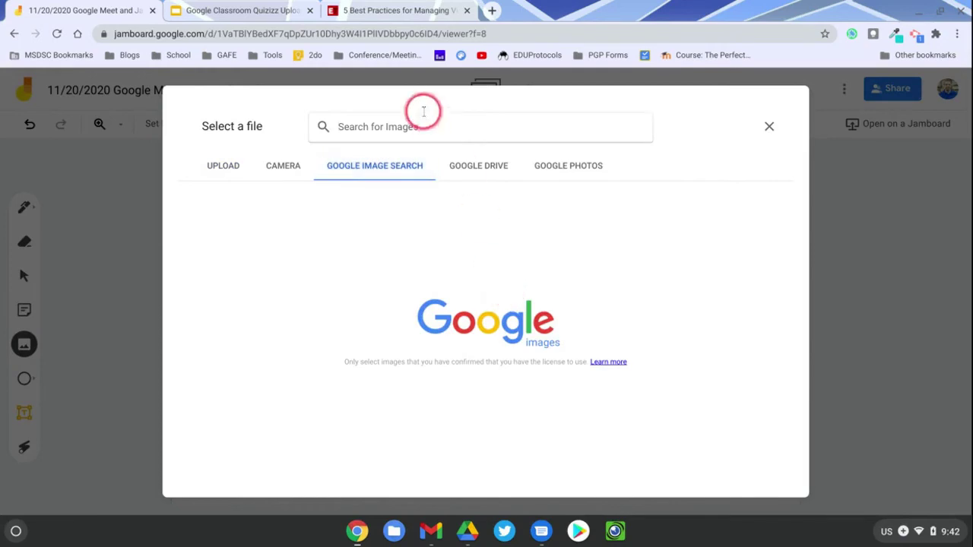
{"action": "type", "text": "dog"}
{"action": "key", "text": "Return"}
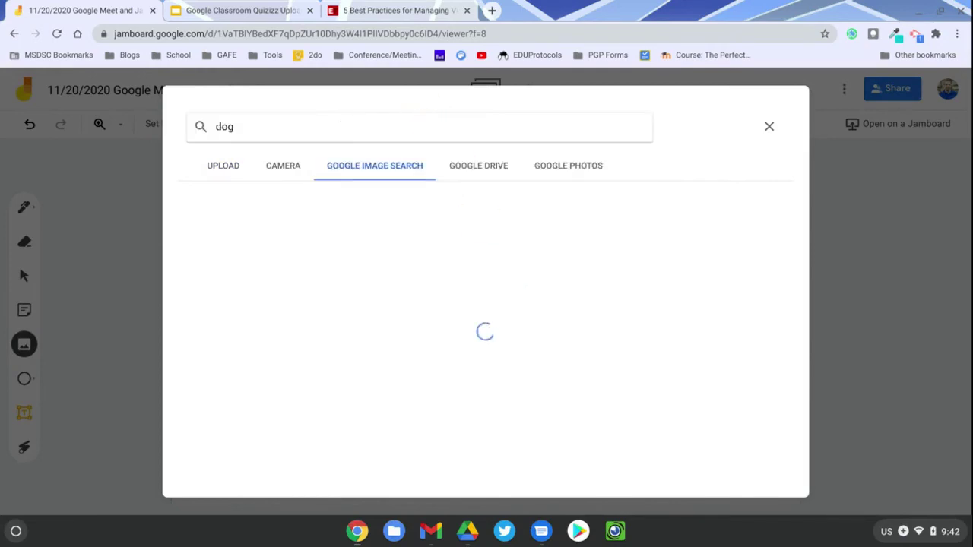
{"action": "left_click", "coordinate": [218, 211]}
{"action": "left_click_drag", "start_coordinate": [495, 323], "coordinate": [655, 320]}
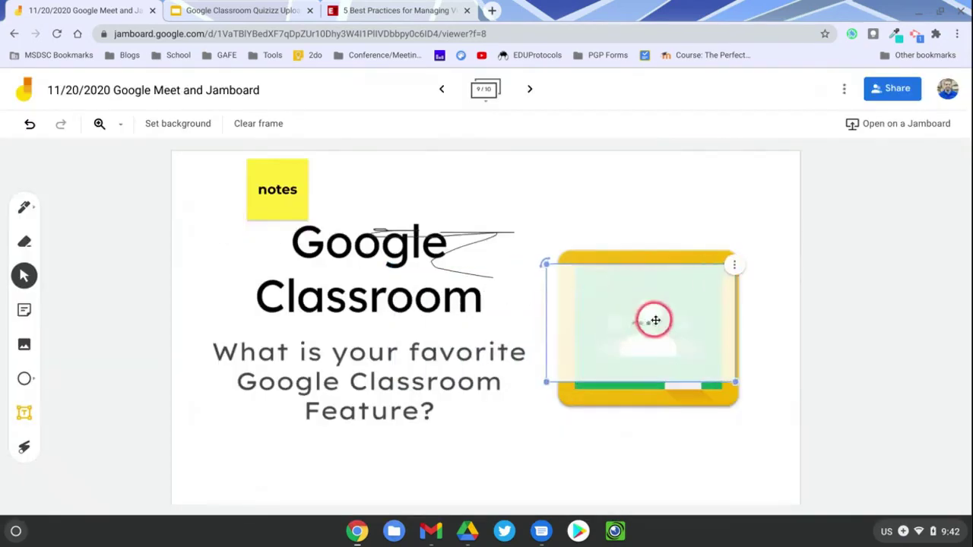
{"action": "left_click", "coordinate": [753, 456]}
Draw a black-outlined rectangle above the dog picture, shift it towards the title, and shrink it slightly.
{"action": "left_click", "coordinate": [34, 380]}
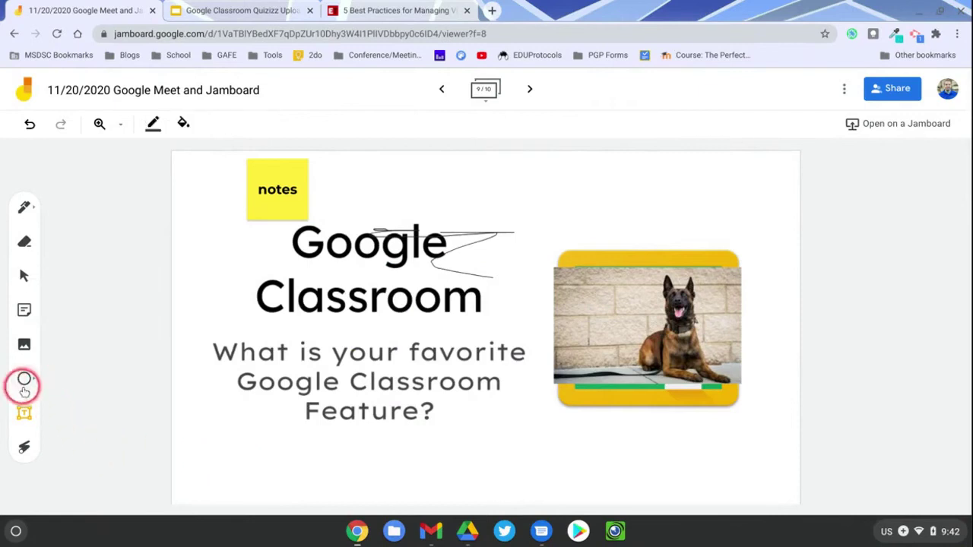
{"action": "left_click", "coordinate": [93, 378]}
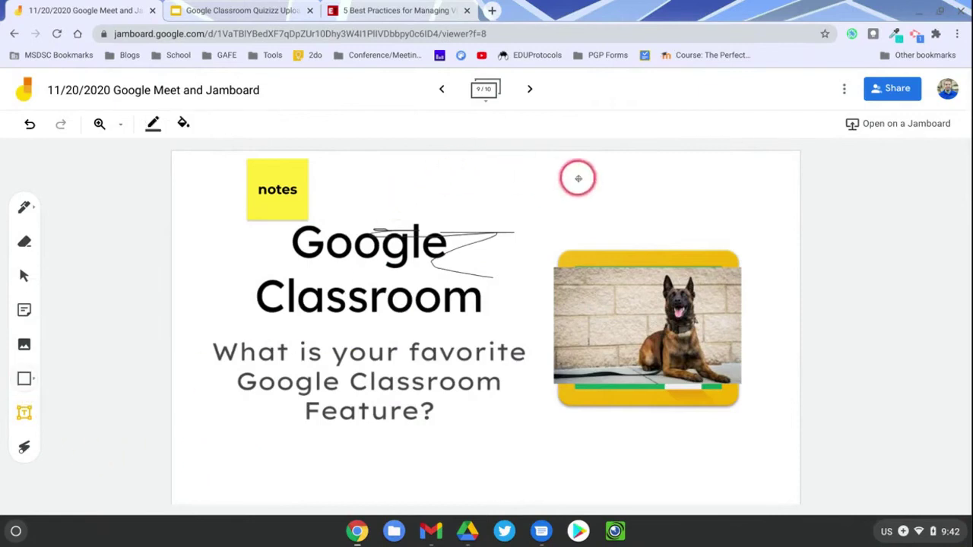
{"action": "left_click_drag", "start_coordinate": [578, 175], "coordinate": [725, 243]}
{"action": "left_click_drag", "start_coordinate": [688, 217], "coordinate": [640, 204]}
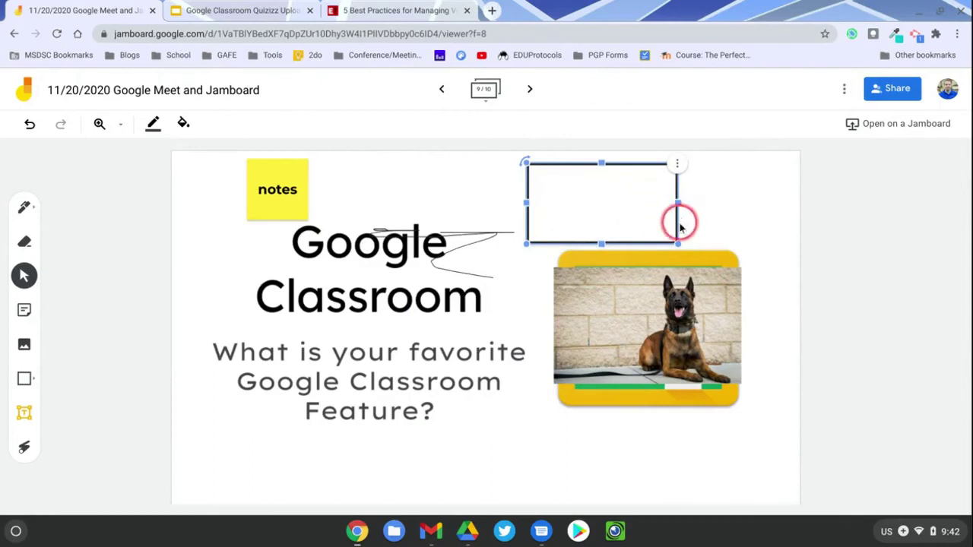
{"action": "left_click_drag", "start_coordinate": [677, 242], "coordinate": [653, 231]}
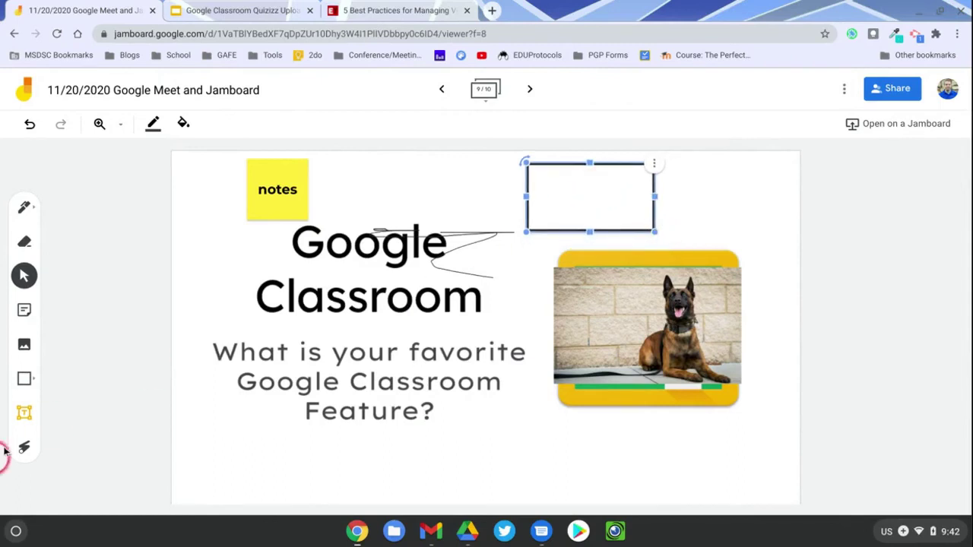
Add a yellow text box reading "test in a shape" and fit it inside the rectangle.
{"action": "left_click", "coordinate": [22, 414]}
{"action": "left_click", "coordinate": [544, 188]}
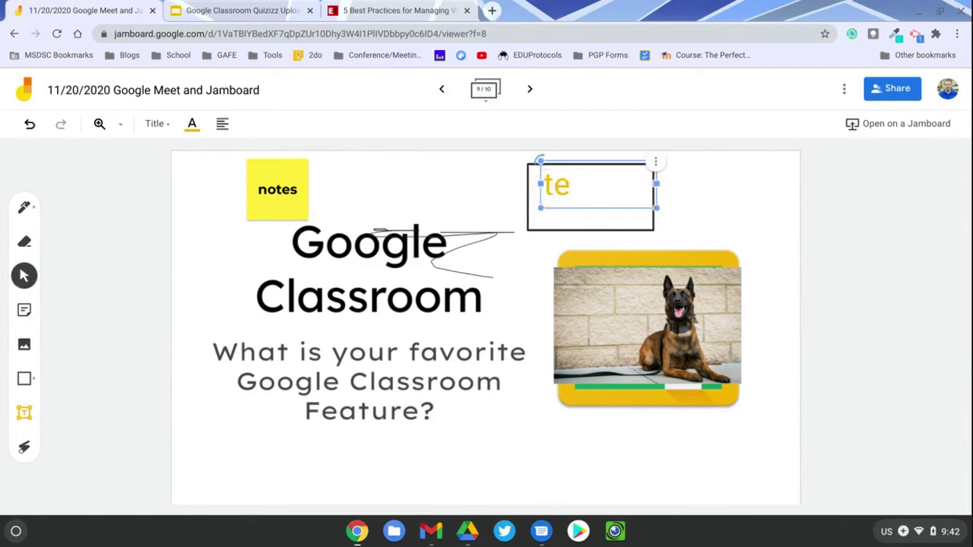
{"action": "type", "text": "test in a shape"}
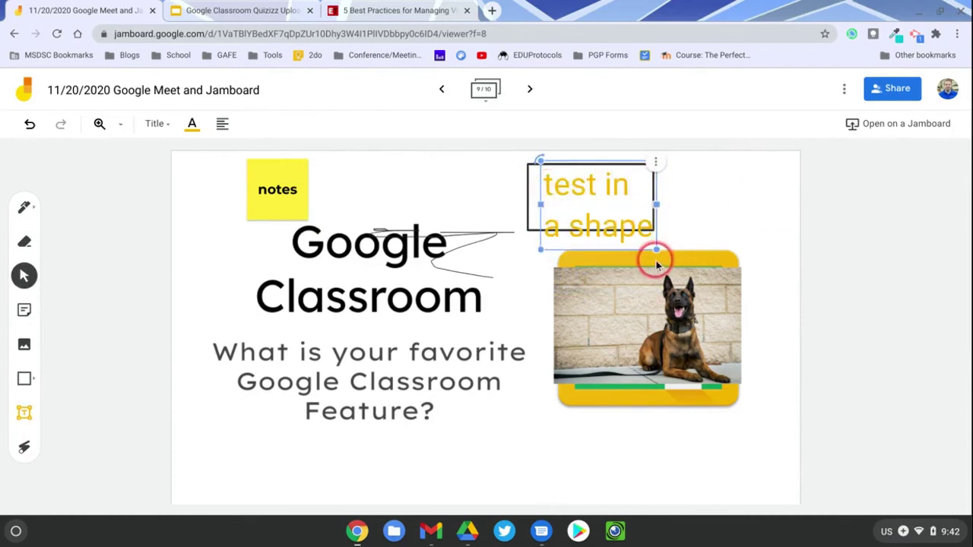
{"action": "left_click", "coordinate": [762, 198]}
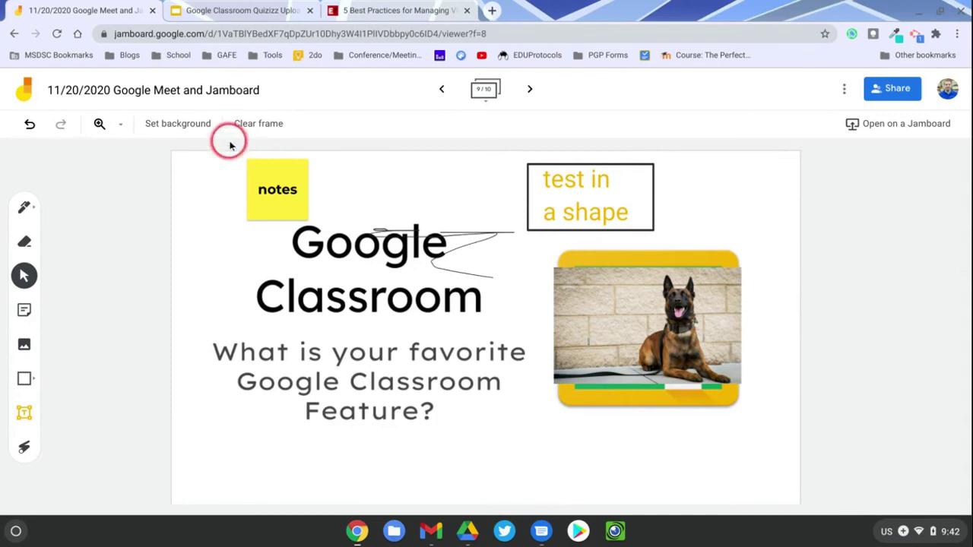
Show the background options for the annotated frame, close them, and move on to frame 10.
{"action": "left_click", "coordinate": [201, 124]}
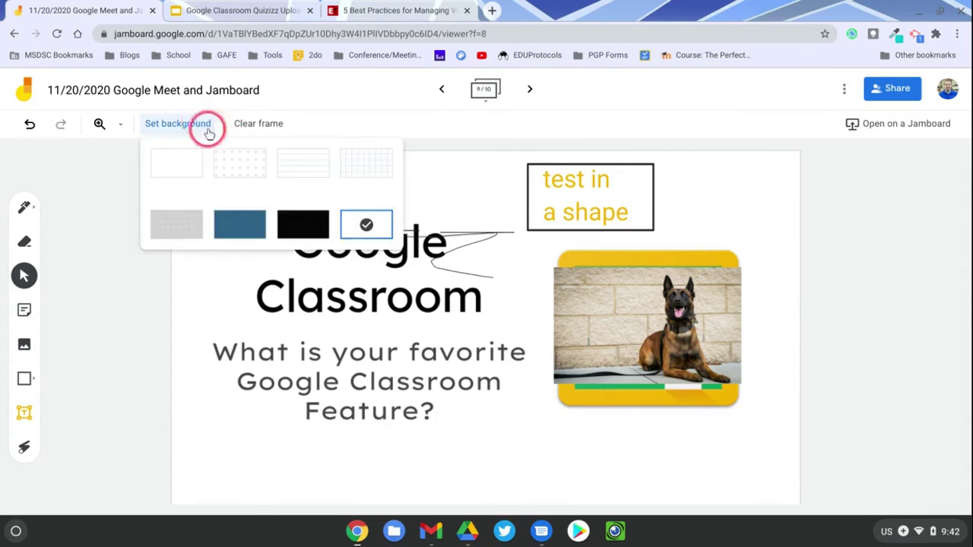
{"action": "left_click", "coordinate": [366, 225]}
{"action": "left_click", "coordinate": [829, 347]}
{"action": "left_click", "coordinate": [526, 92]}
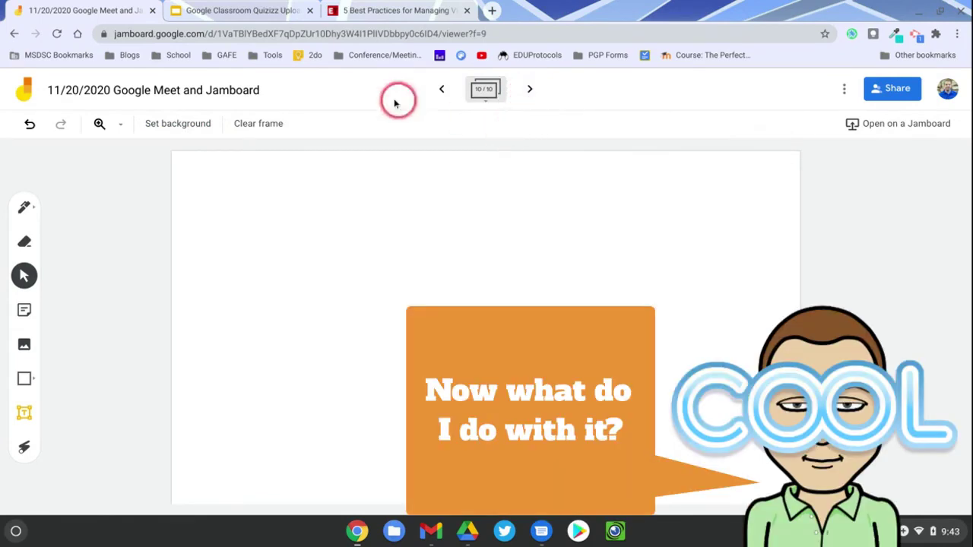
Open Google Classroom in a new browser tab and start a new assignment in the classwork of the 2020 Practice Class.
{"action": "left_click", "coordinate": [491, 12]}
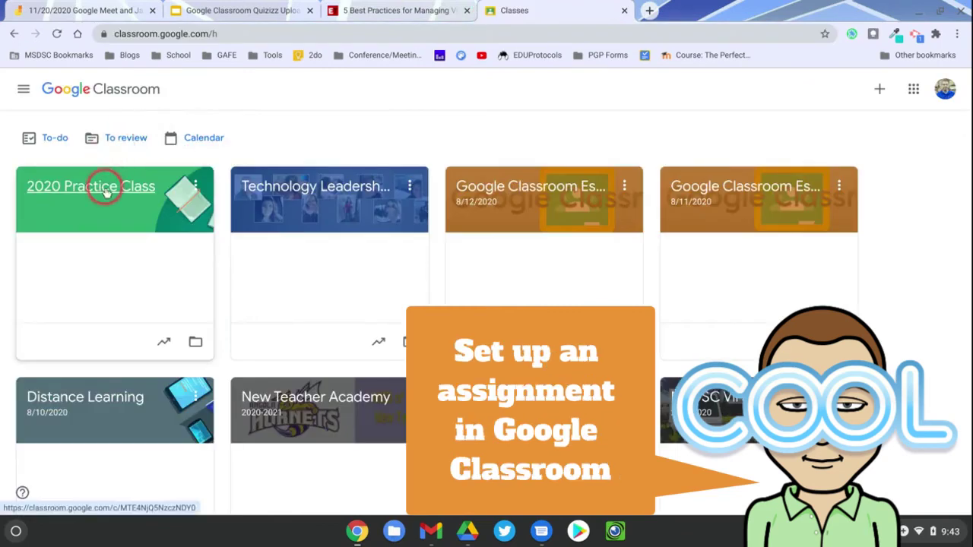
{"action": "left_click", "coordinate": [98, 184]}
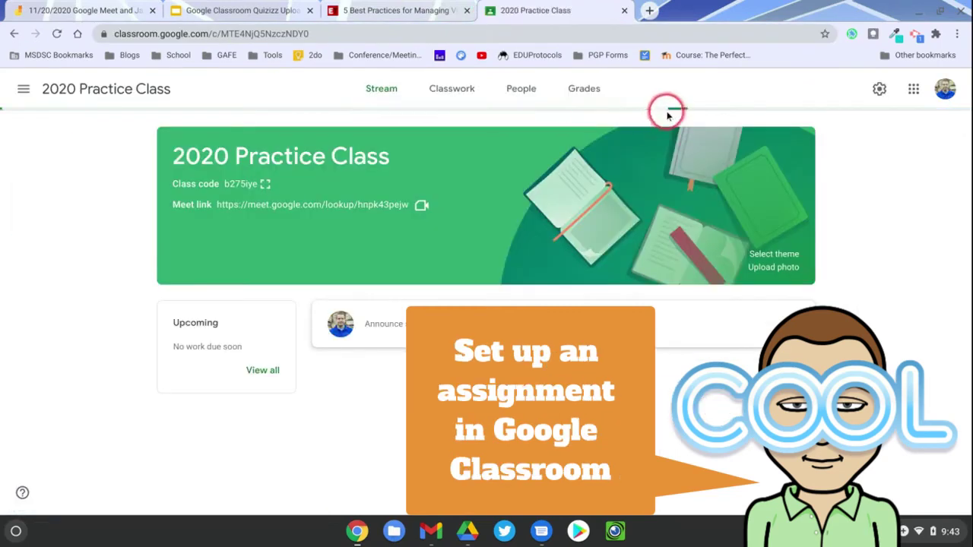
{"action": "left_click", "coordinate": [450, 93]}
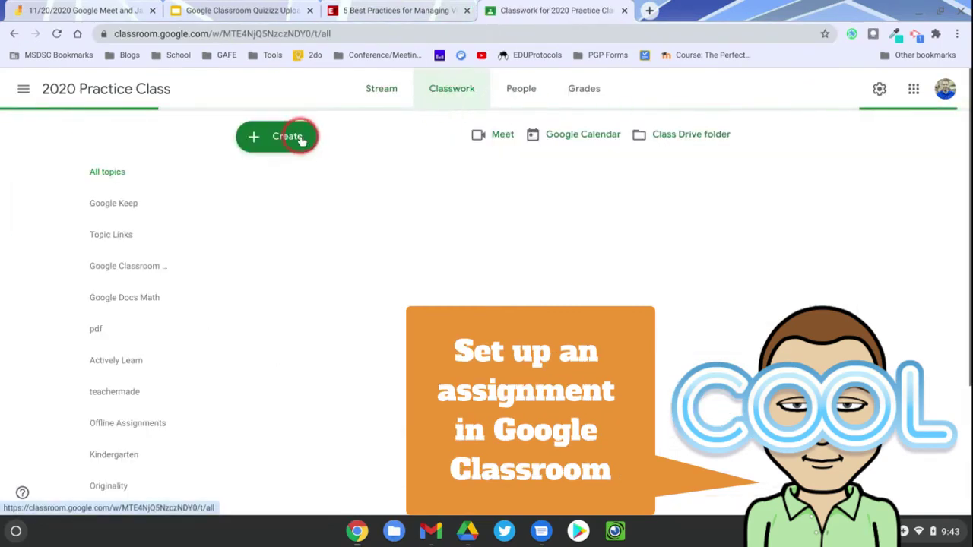
{"action": "left_click", "coordinate": [289, 137]}
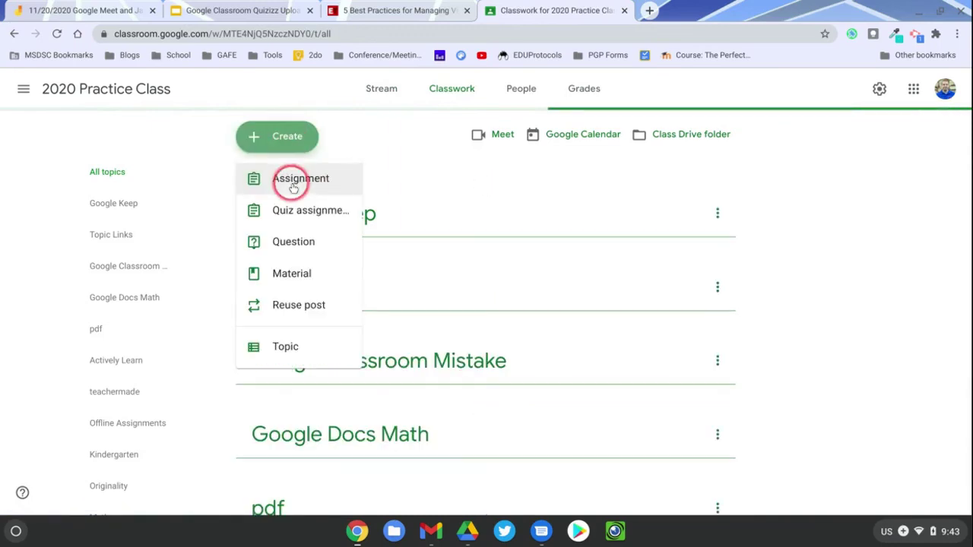
{"action": "left_click", "coordinate": [293, 186]}
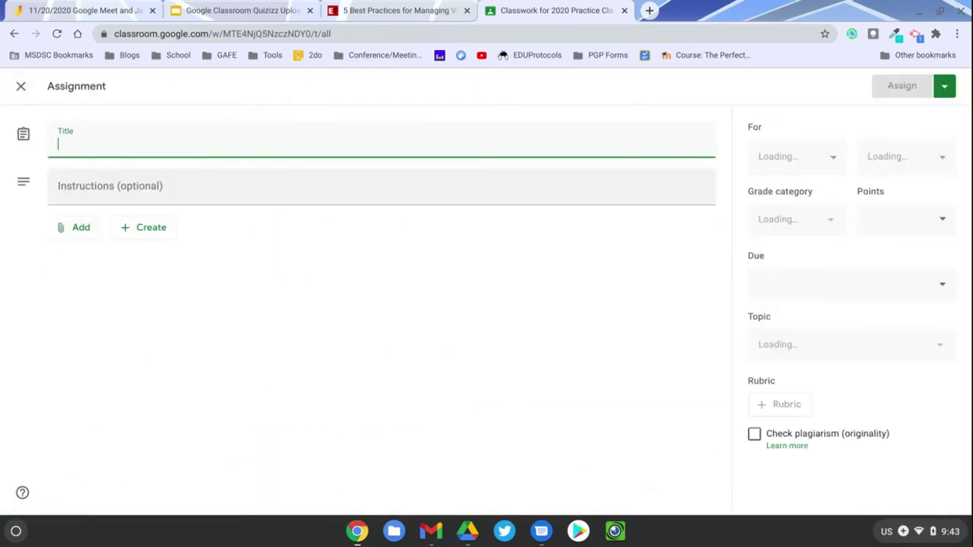
Title the assignment "Jamboard" and attach the recent "11/20/2020 Google Meet and Jamboard" file from Google Drive.
{"action": "type", "text": "Jamboard"}
{"action": "left_click", "coordinate": [292, 323]}
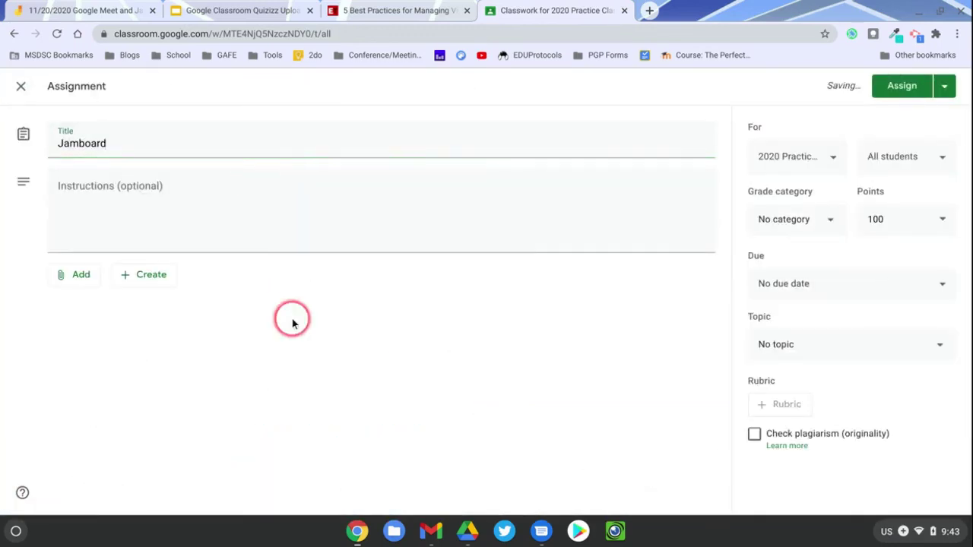
{"action": "left_click", "coordinate": [89, 279]}
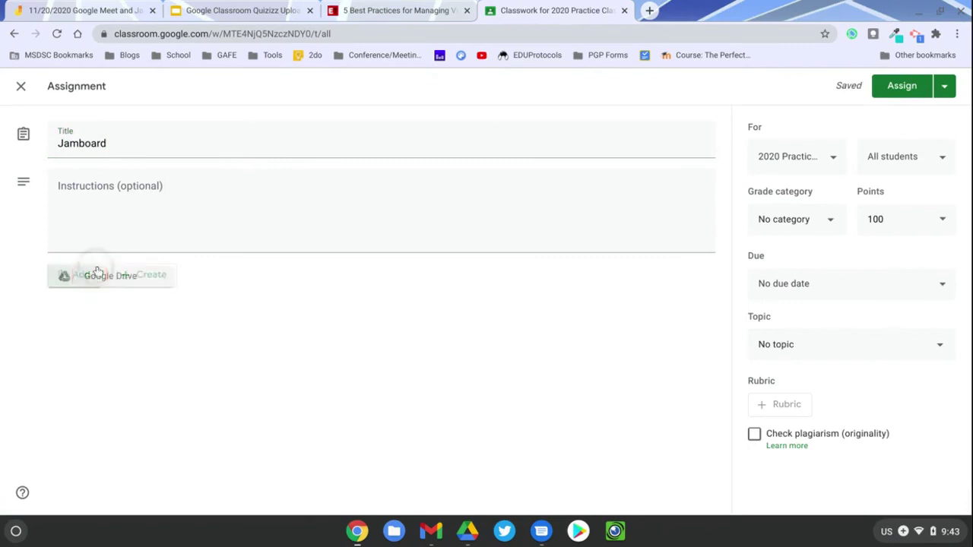
{"action": "left_click", "coordinate": [97, 311]}
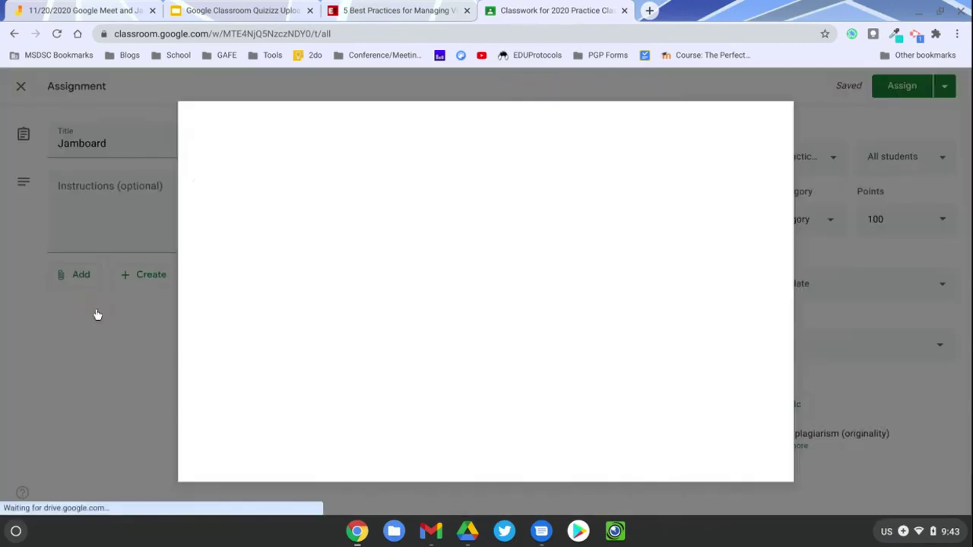
{"action": "left_click", "coordinate": [520, 125]}
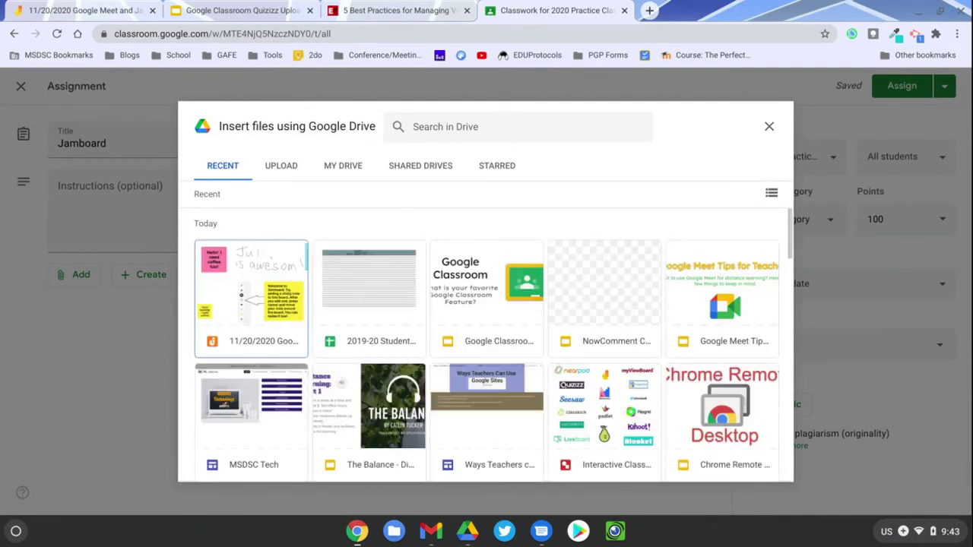
{"action": "left_click", "coordinate": [287, 323]}
{"action": "left_click", "coordinate": [758, 464]}
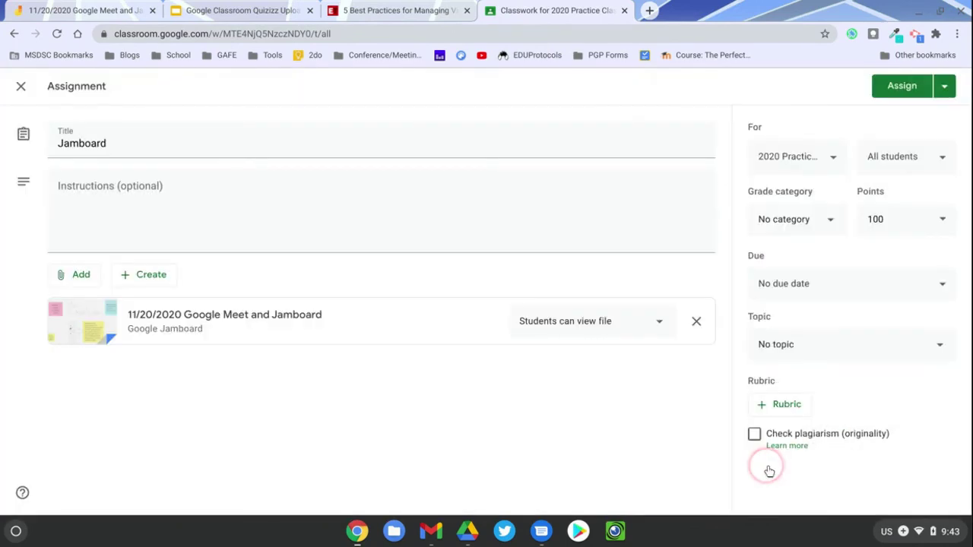
Set the attached Jamboard to make a copy for each student and set the due date to Tuesday, December 15, 2020.
{"action": "left_click", "coordinate": [658, 327]}
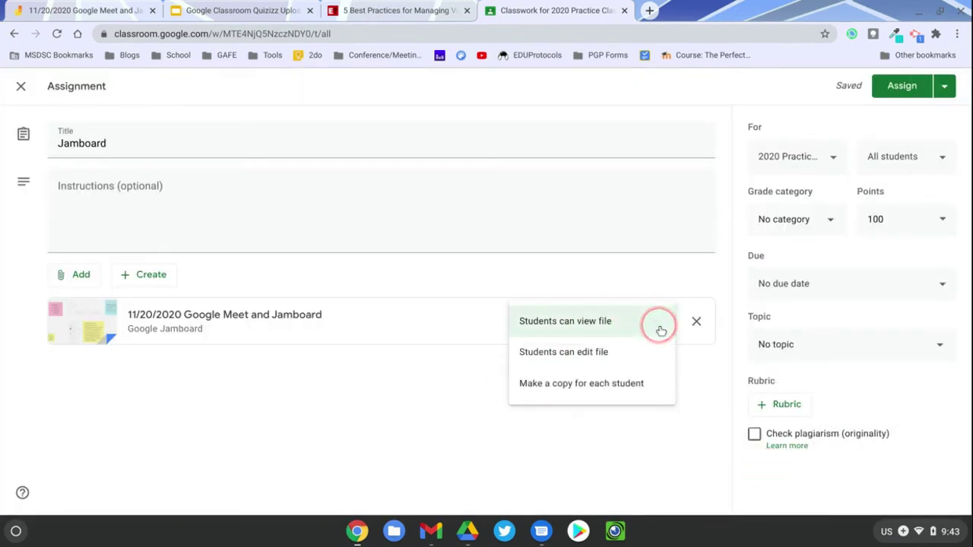
{"action": "left_click", "coordinate": [610, 385]}
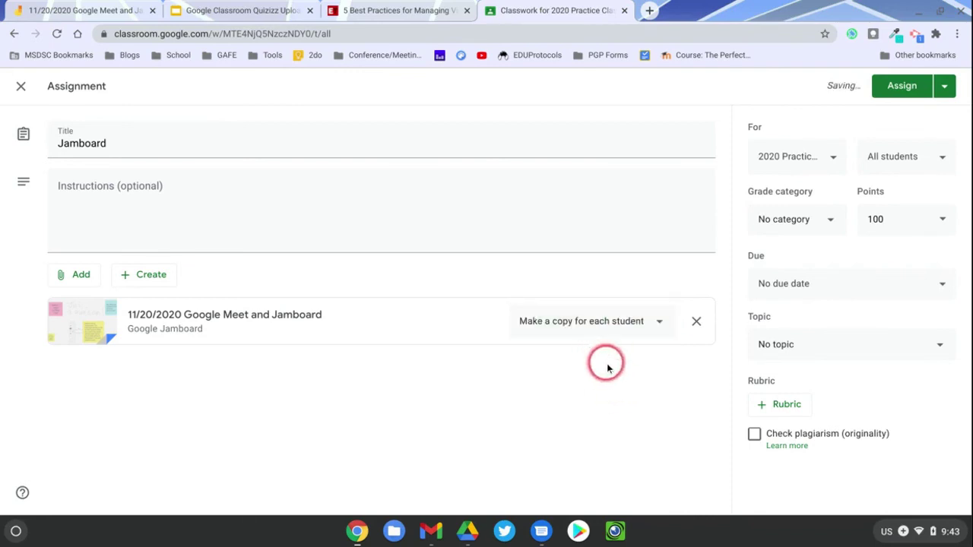
{"action": "left_click", "coordinate": [814, 287]}
{"action": "left_click", "coordinate": [829, 338]}
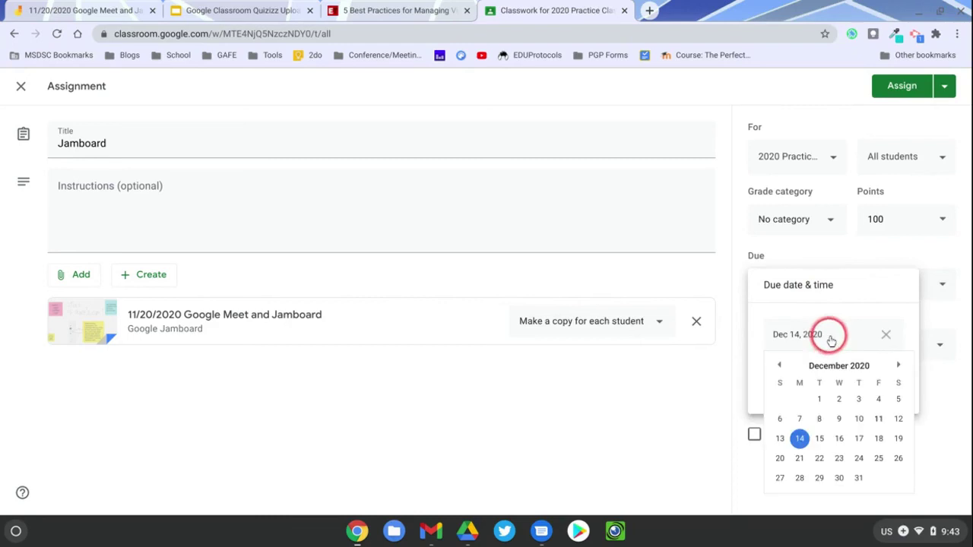
{"action": "left_click", "coordinate": [819, 438]}
{"action": "left_click", "coordinate": [901, 481]}
File the assignment under the existing Jamboard topic and set its points to 10010.
{"action": "left_click", "coordinate": [880, 345]}
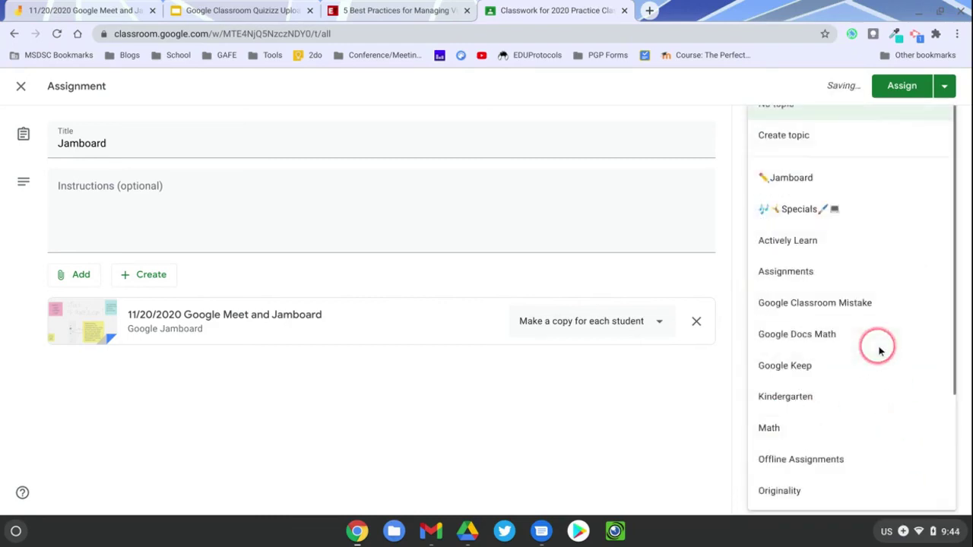
{"action": "left_click", "coordinate": [803, 183]}
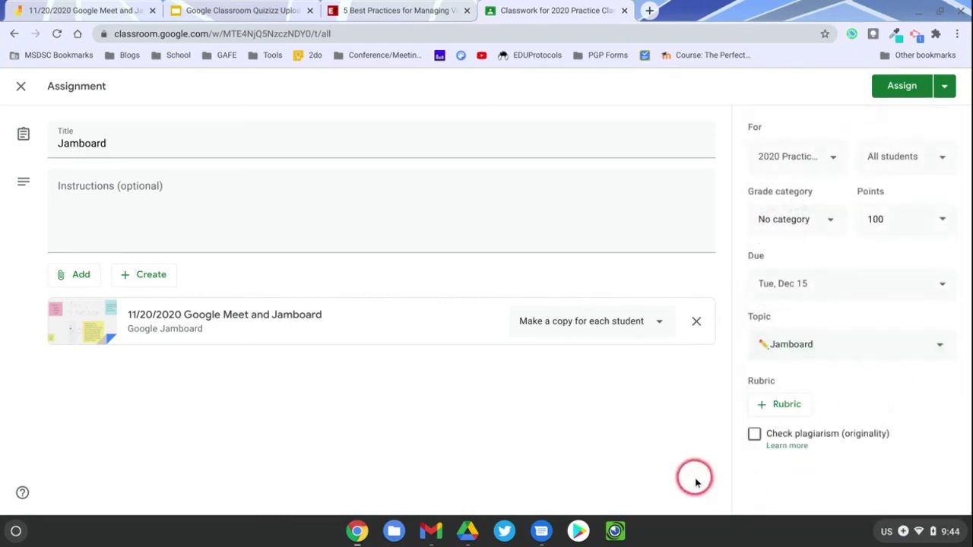
{"action": "left_click", "coordinate": [892, 216]}
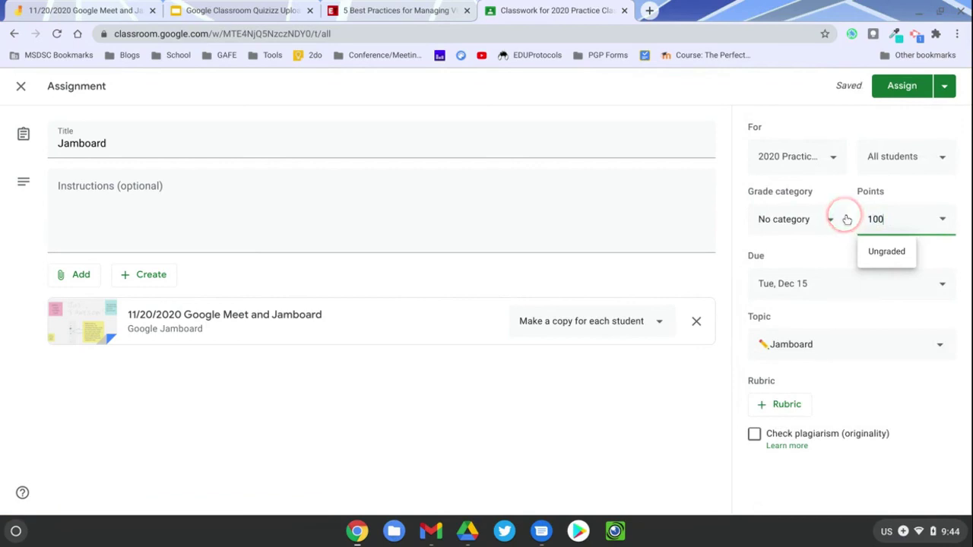
{"action": "left_click", "coordinate": [709, 354]}
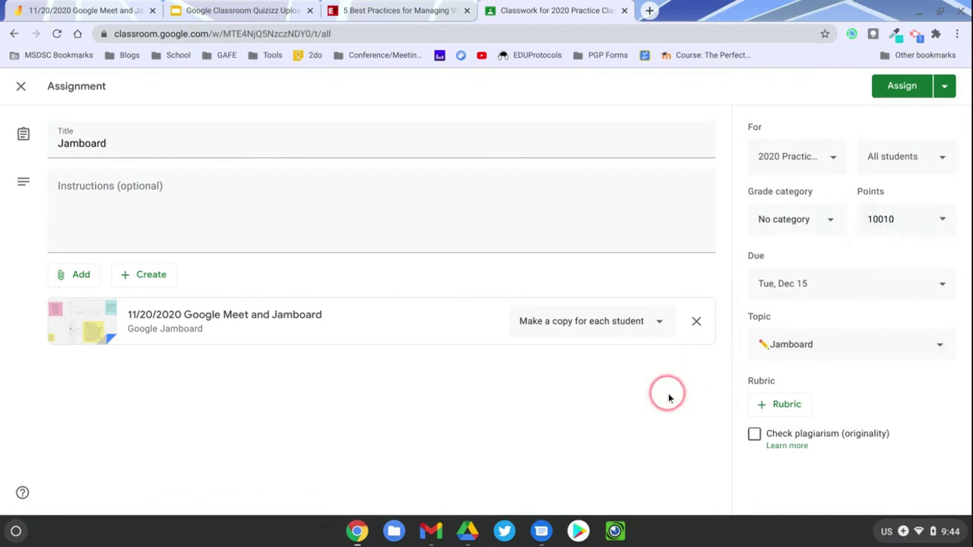
Assign the Jamboard assignment to all students in the 2020 Practice Class.
{"action": "left_click", "coordinate": [918, 86]}
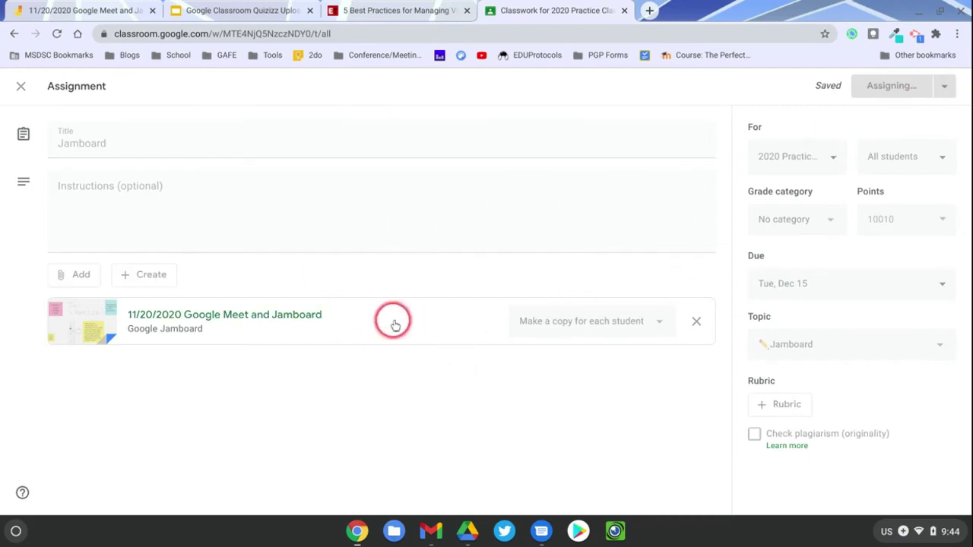
{"action": "left_click", "coordinate": [481, 327]}
{"action": "left_click", "coordinate": [432, 288]}
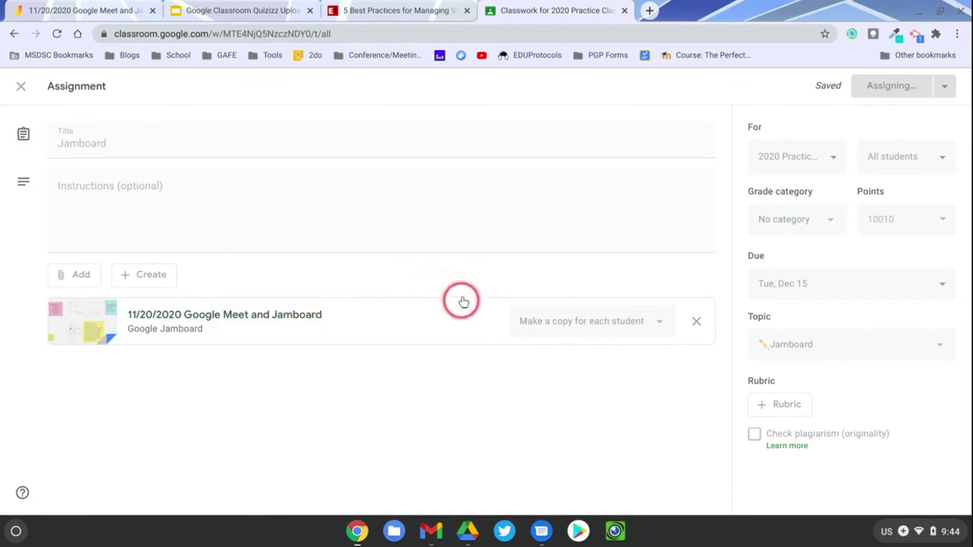